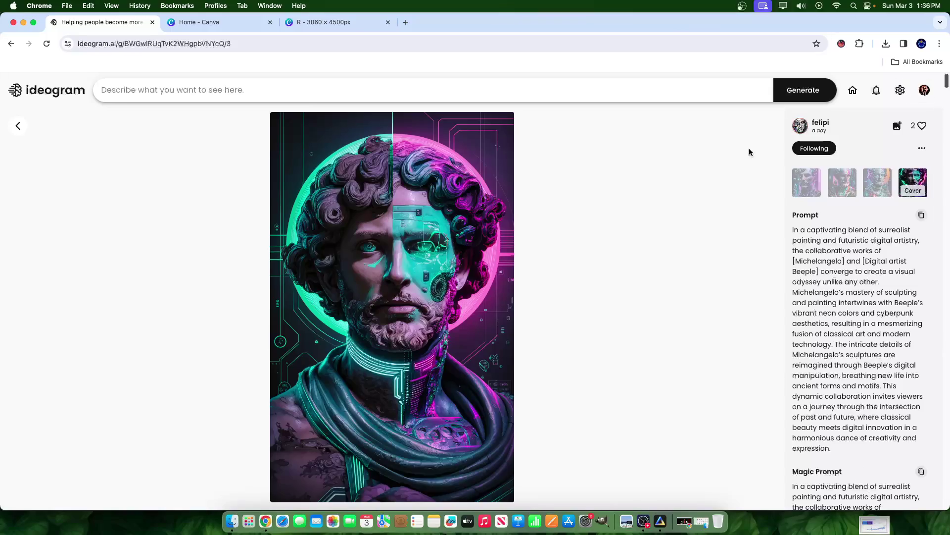
Step: Go back to the pinned images gallery and scroll through it
key("super+bracketleft")
scroll(725, 188, "down", 10)
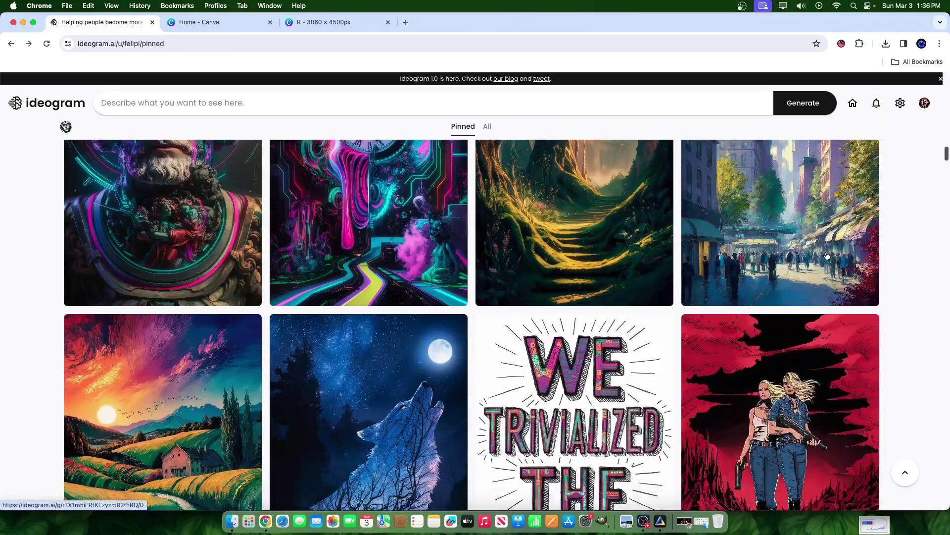
scroll(827, 255, "down", 4)
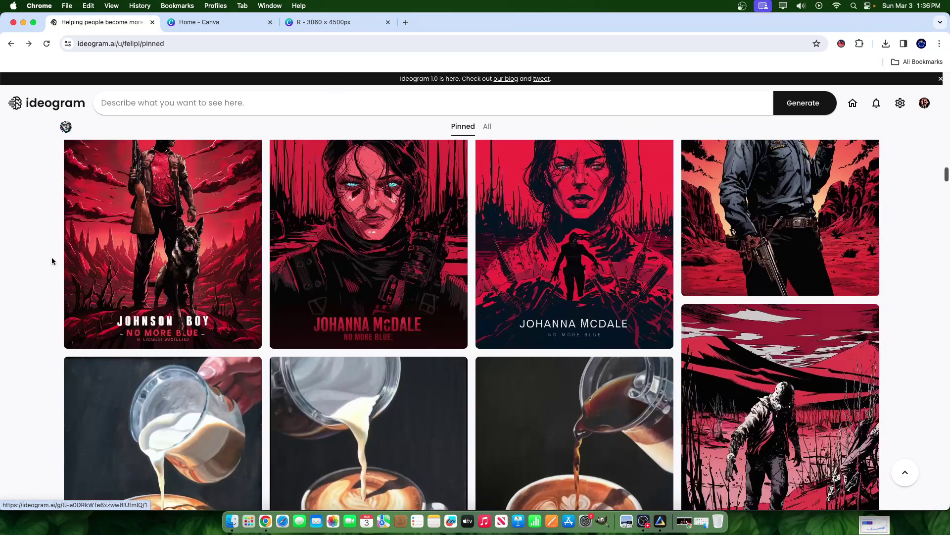
scroll(705, 280, "down", 4)
scroll(385, 91, "up", 12)
Step: Open your profile's Private images and scroll to the 'Stay Cool' elephant designs
left_click(924, 103)
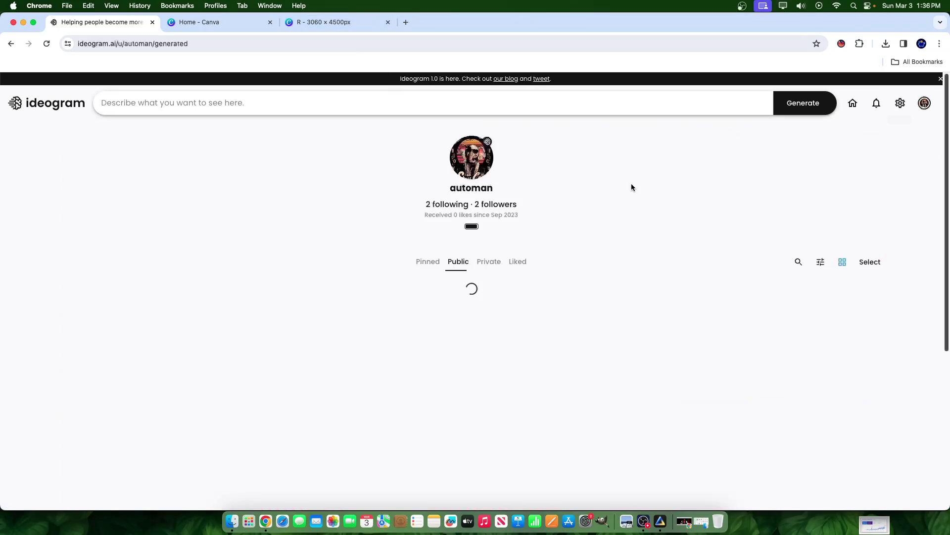
left_click(488, 262)
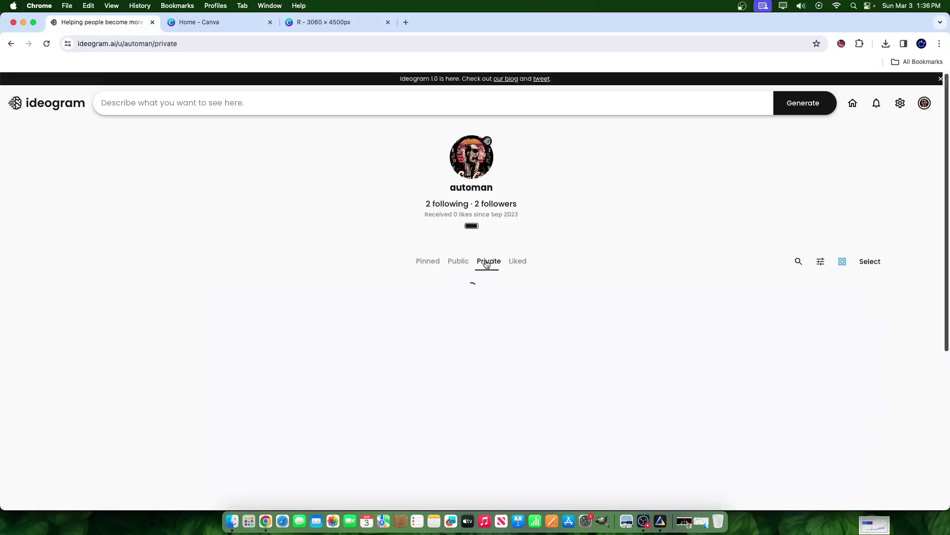
scroll(487, 264, "down", 15)
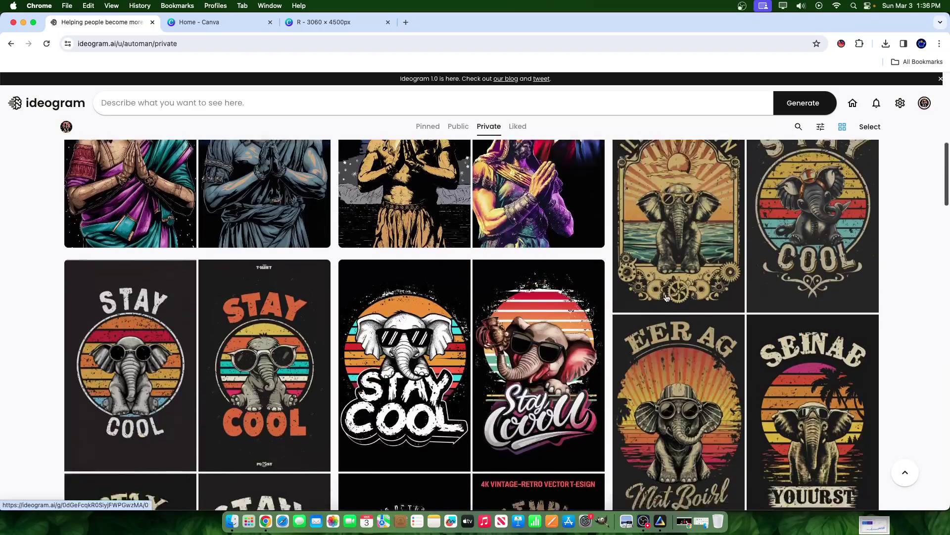
scroll(410, 246, "up", 2)
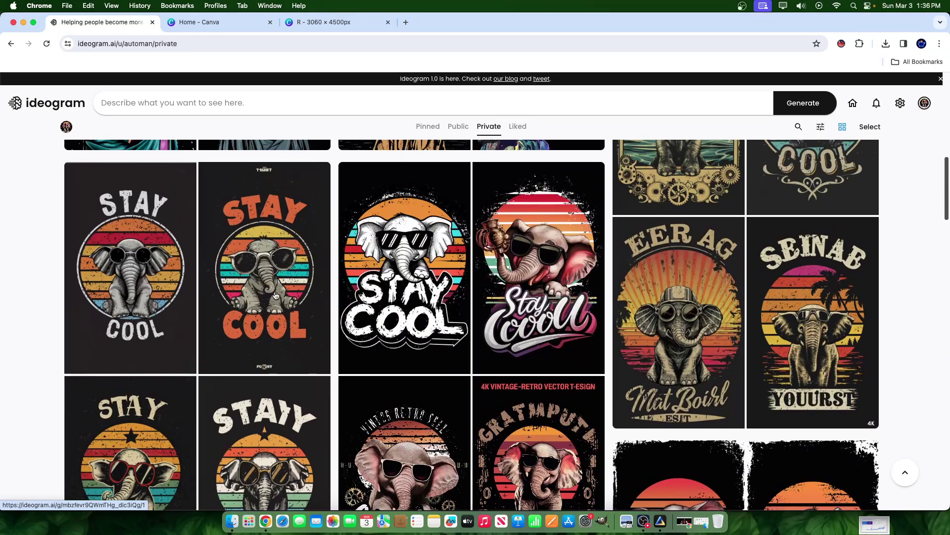
scroll(154, 329, "down", 5)
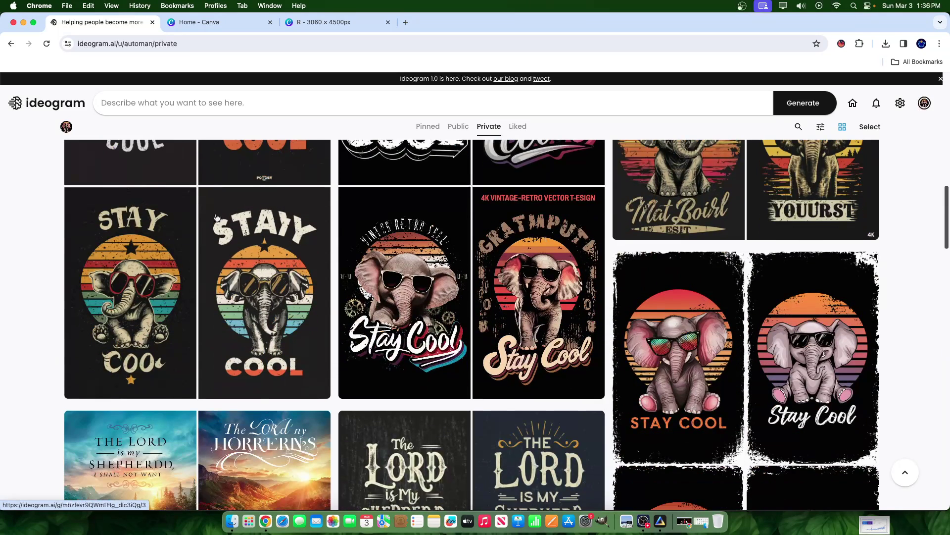
Step: In the Canva design, nudge the page 27 STAYY heading slightly left
left_click(297, 22)
scroll(355, 301, "down", 10)
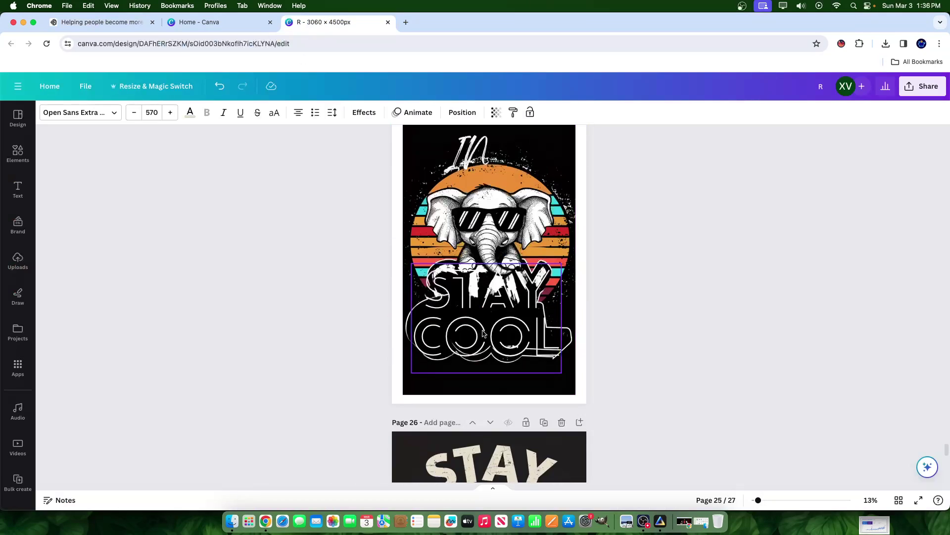
scroll(500, 316, "down", 5)
mouse_move(495, 193)
left_mouse_down()
mouse_move(444, 193)
mouse_move(484, 194)
left_mouse_up()
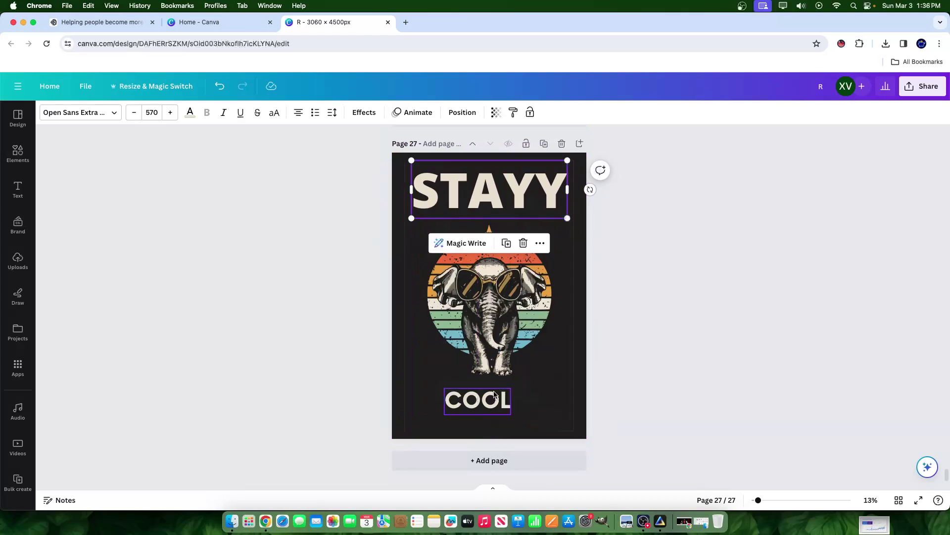
Step: Correct the heading from STAYY to STAY and go back to the Ideogram gallery
double_click(528, 191)
left_click(532, 190)
key("BackSpace")
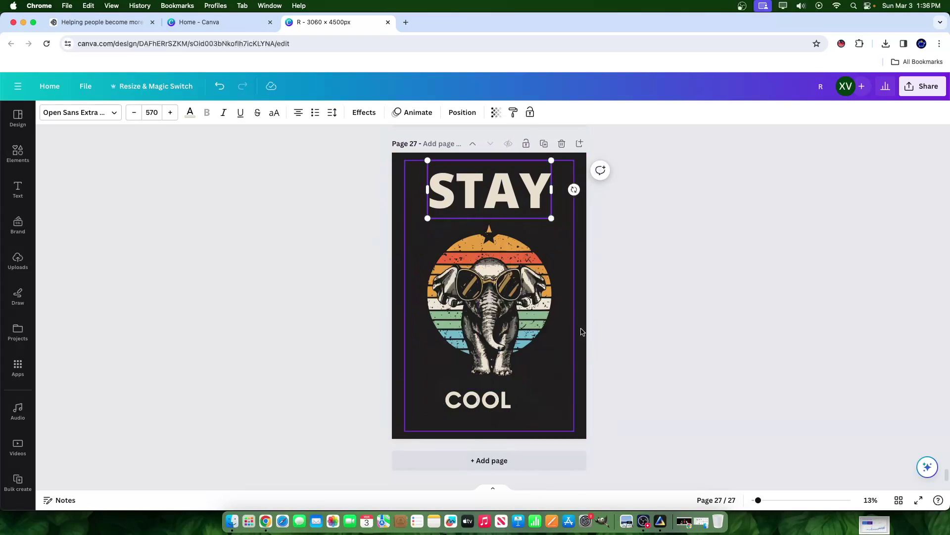
scroll(560, 250, "up", 8)
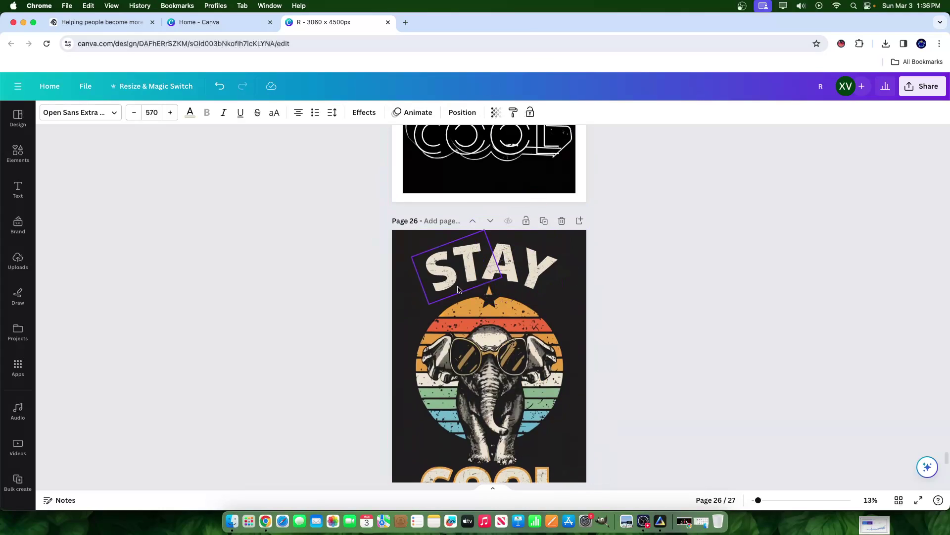
scroll(553, 347, "down", 1)
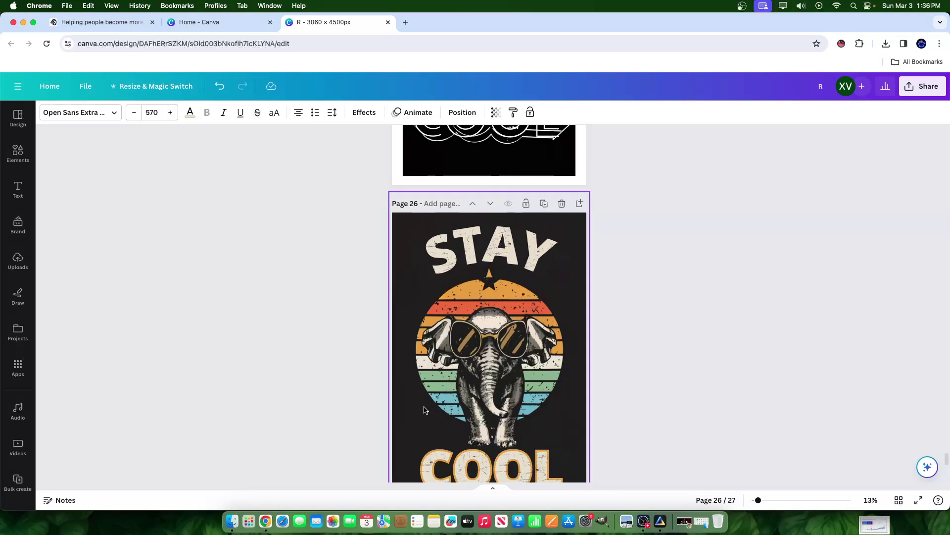
scroll(495, 272, "down", 4)
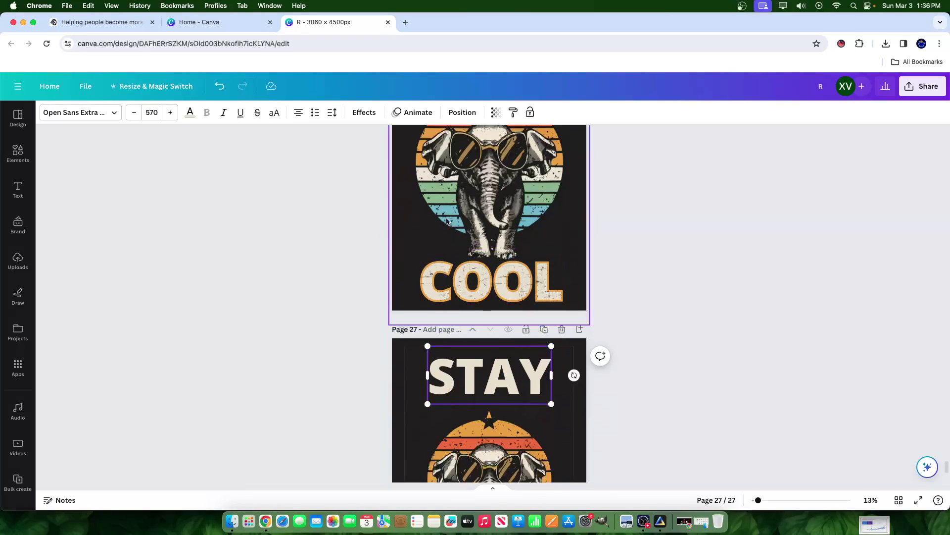
scroll(462, 280, "up", 1)
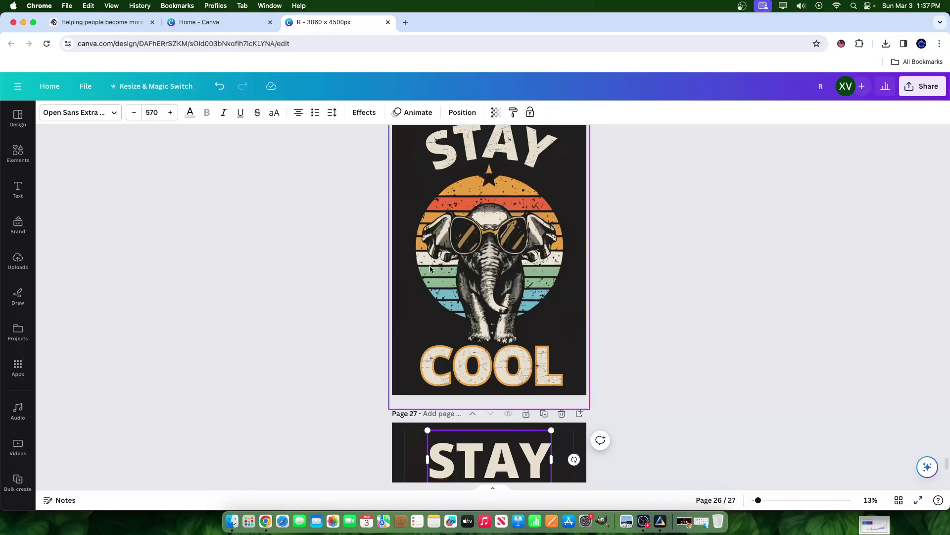
left_click(108, 23)
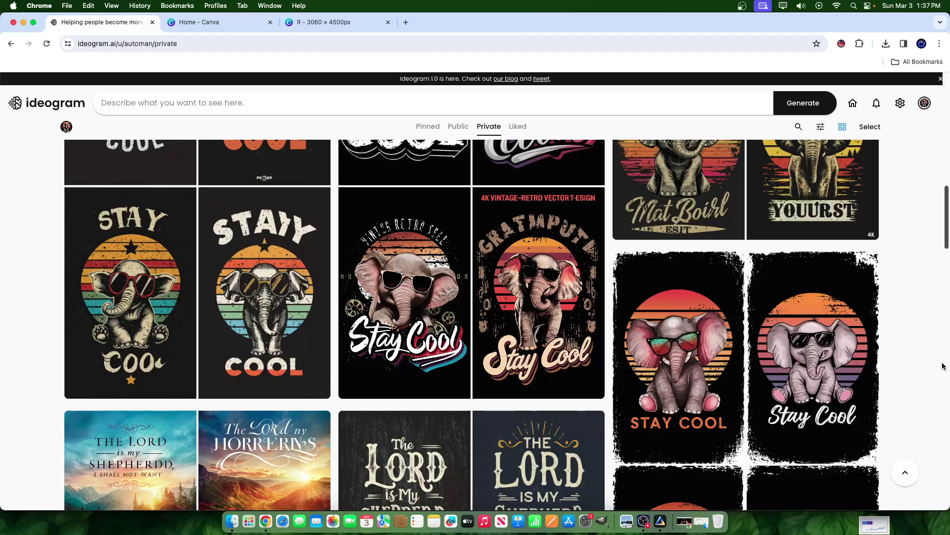
Step: Open a new incognito window and Google 'creative fabrica'
left_click(938, 46)
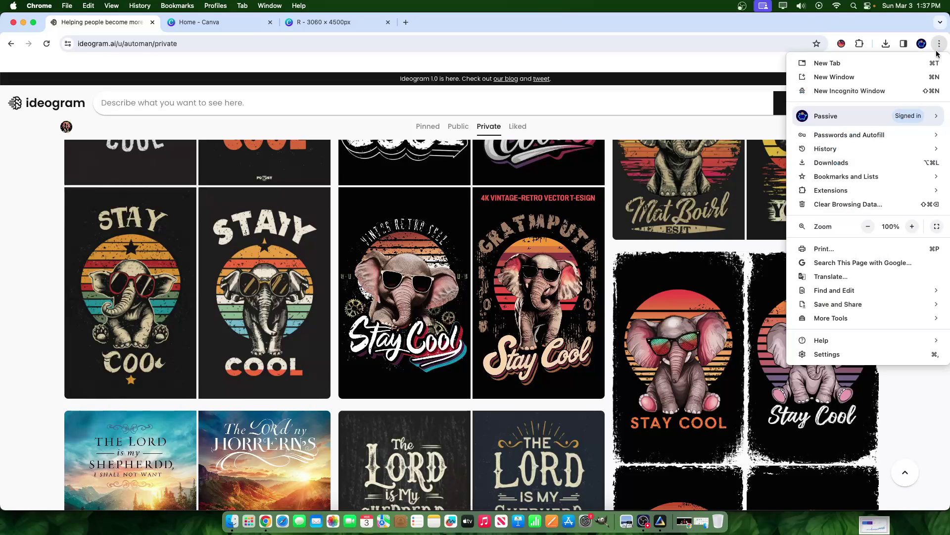
left_click(878, 96)
type("c")
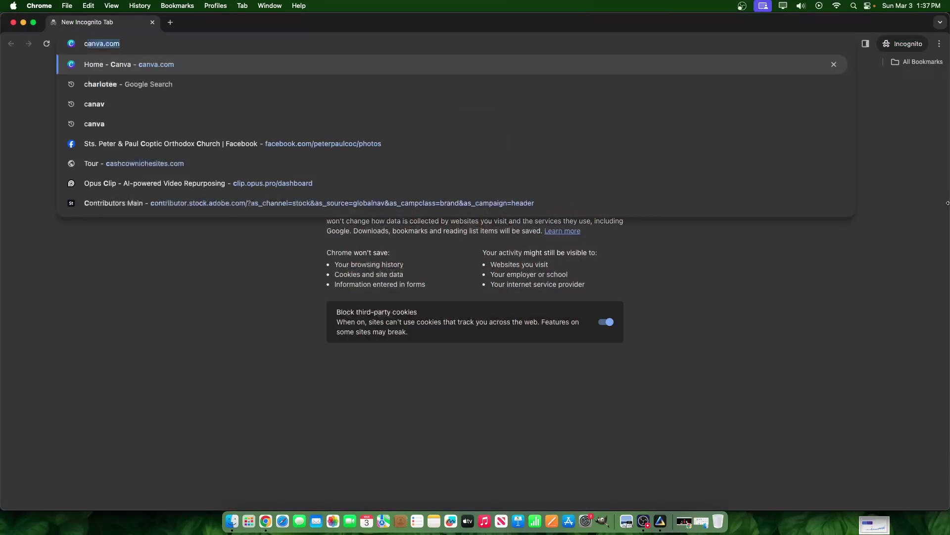
type("reate")
key("BackSpace")
type("ive")
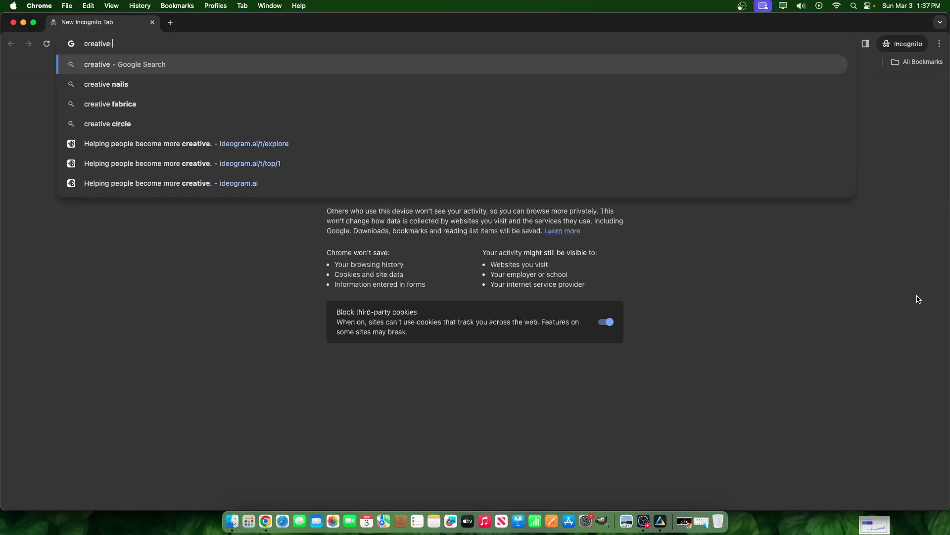
type(" fabrica")
key("Return")
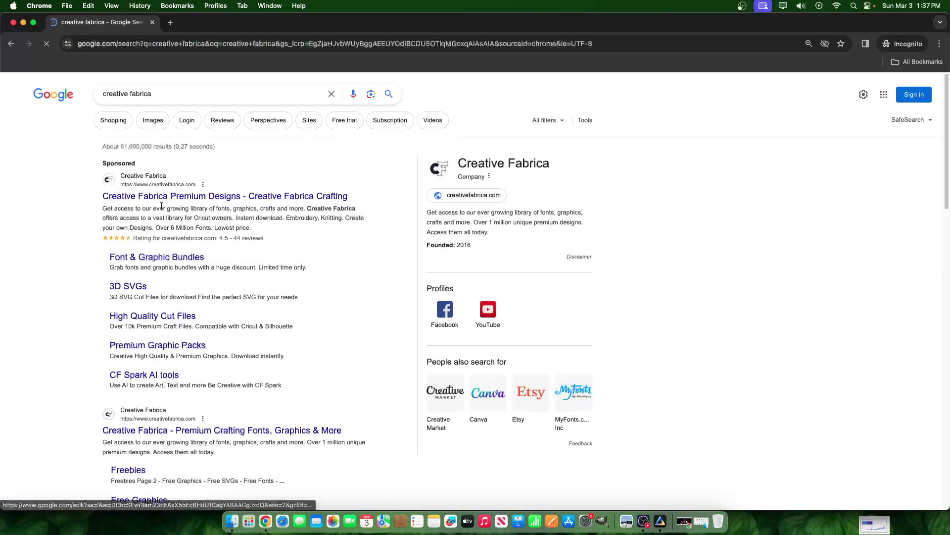
left_click(171, 196)
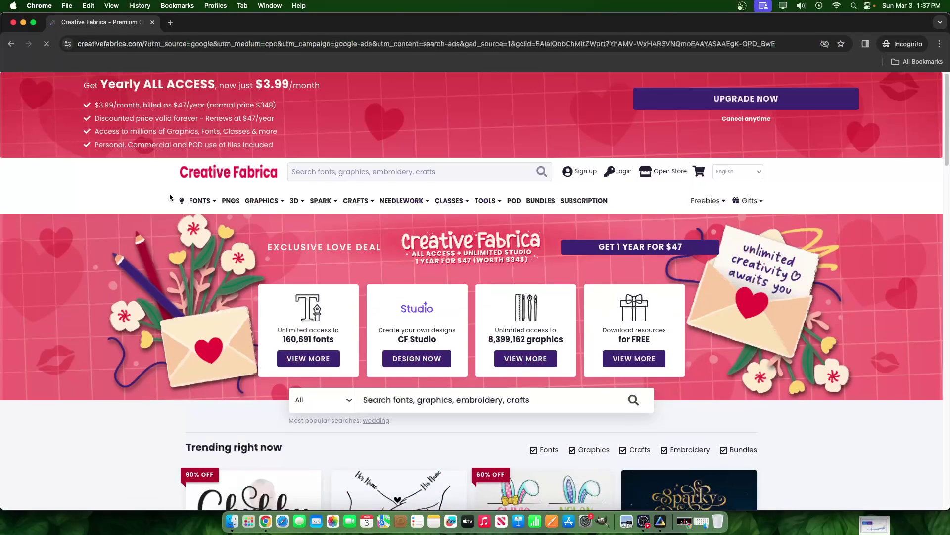
scroll(491, 137, "down", 10)
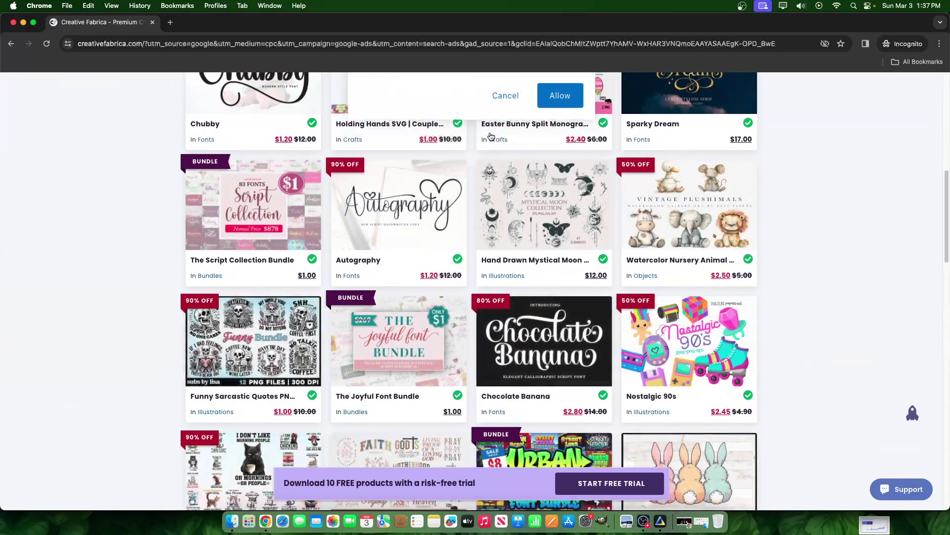
scroll(866, 309, "down", 7)
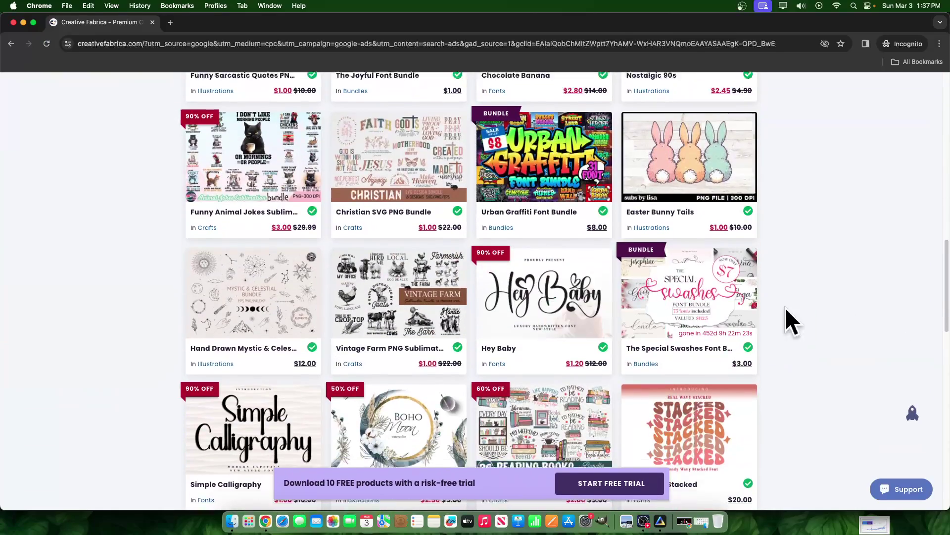
scroll(780, 314, "down", 3)
scroll(495, 297, "up", 10)
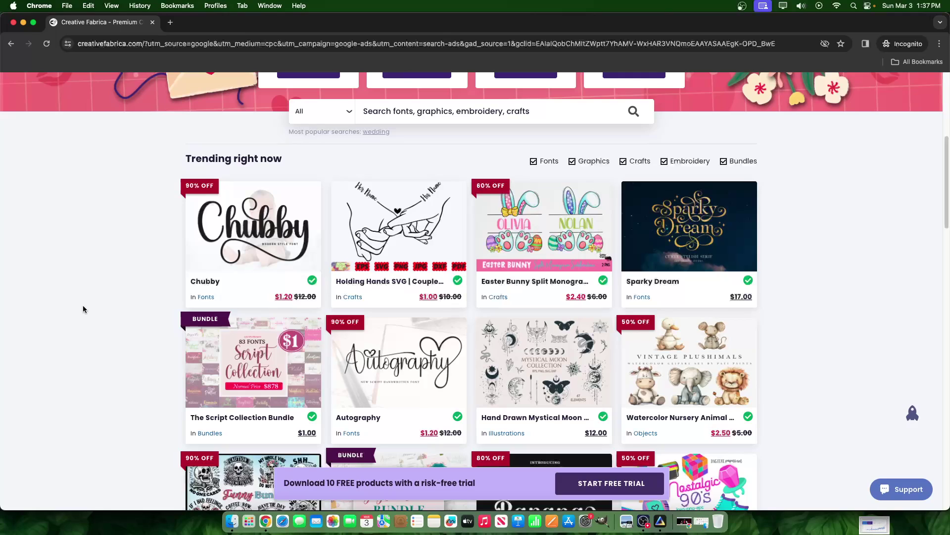
scroll(579, 238, "down", 9)
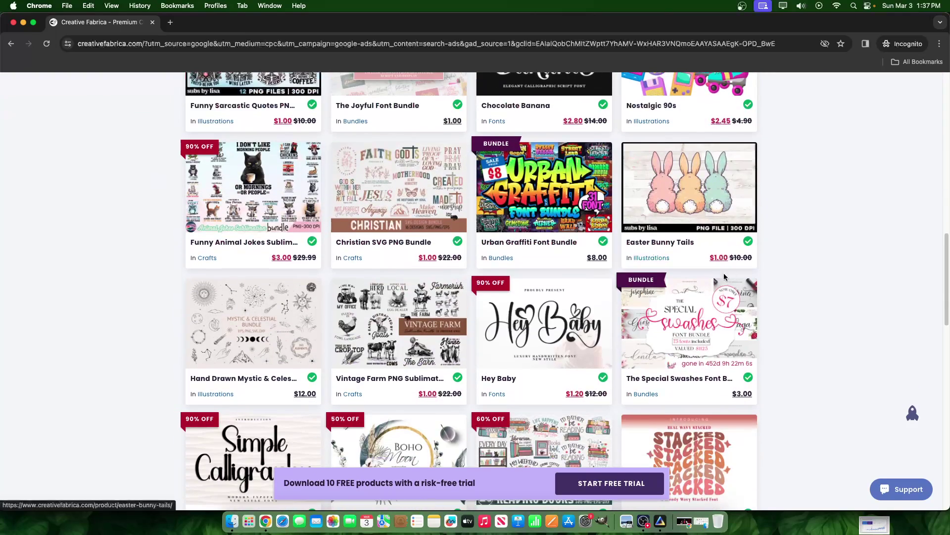
scroll(724, 278, "down", 6)
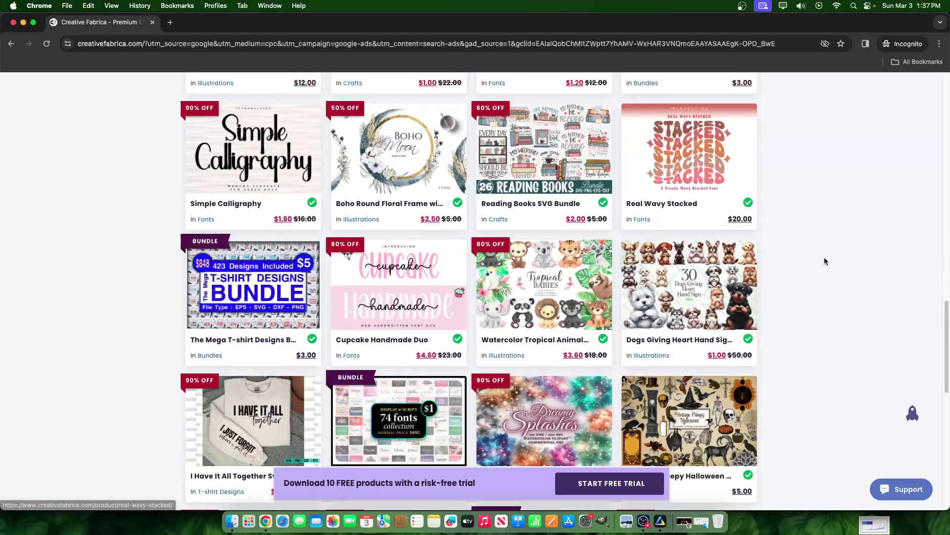
scroll(824, 261, "down", 7)
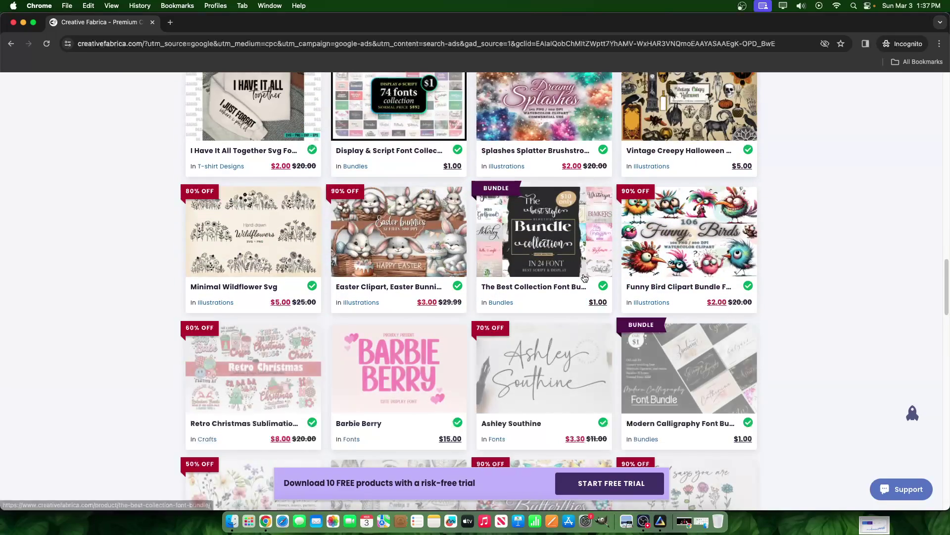
scroll(773, 325, "up", 5)
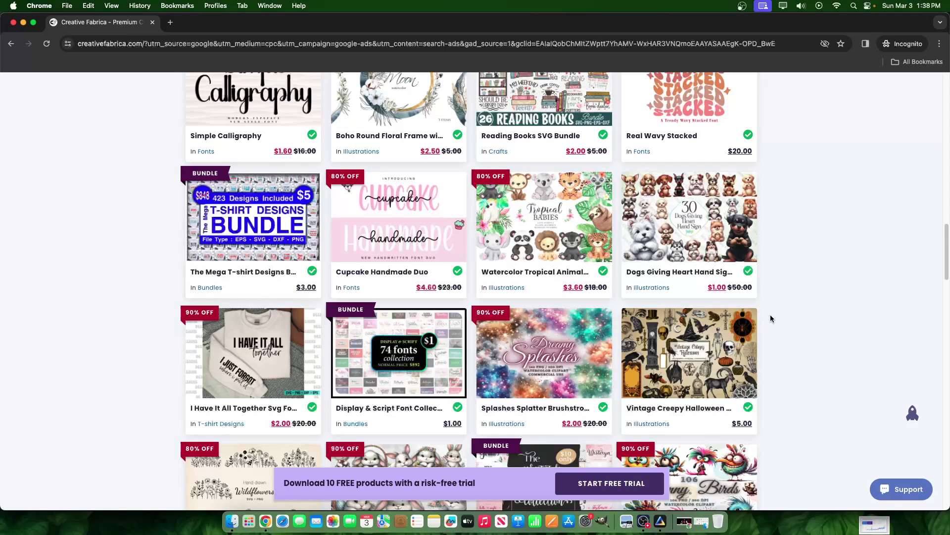
scroll(837, 317, "down", 3)
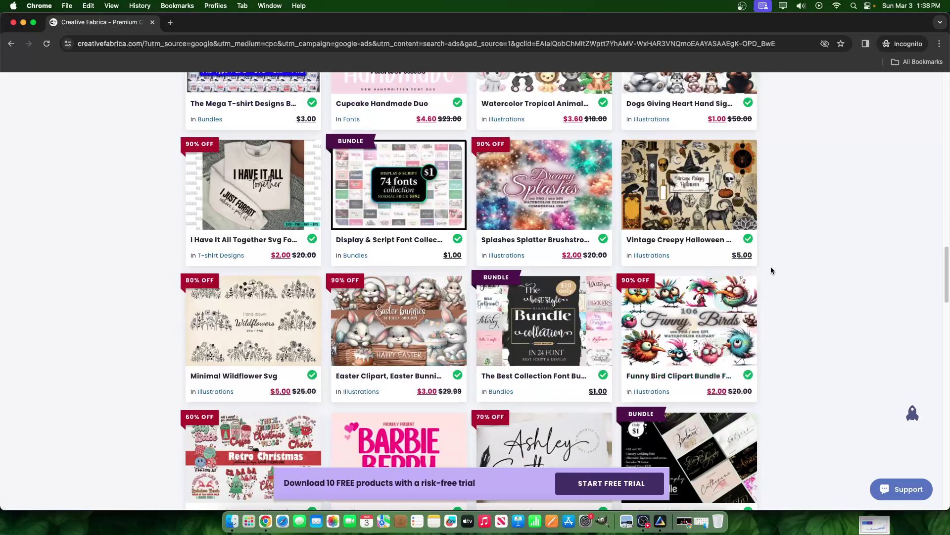
scroll(771, 270, "up", 4)
scroll(771, 271, "up", 10)
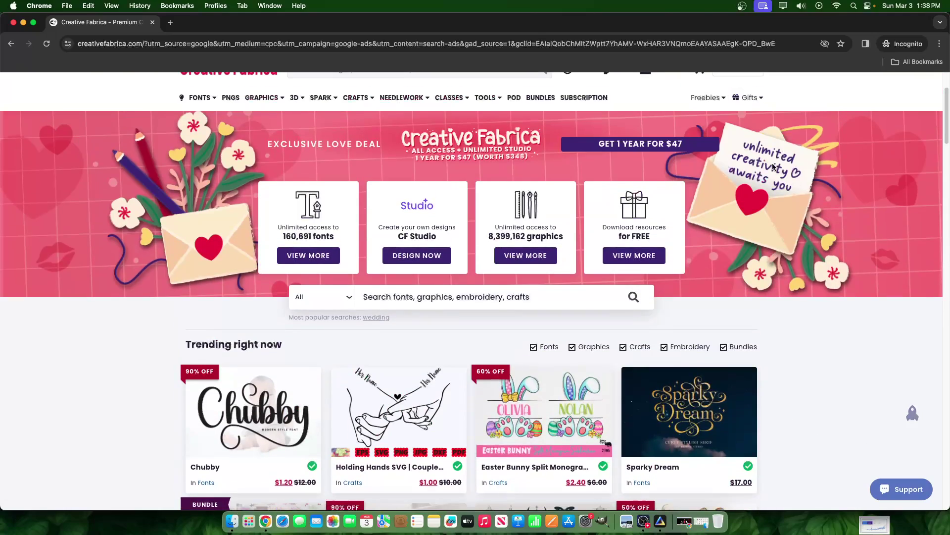
scroll(881, 401, "down", 10)
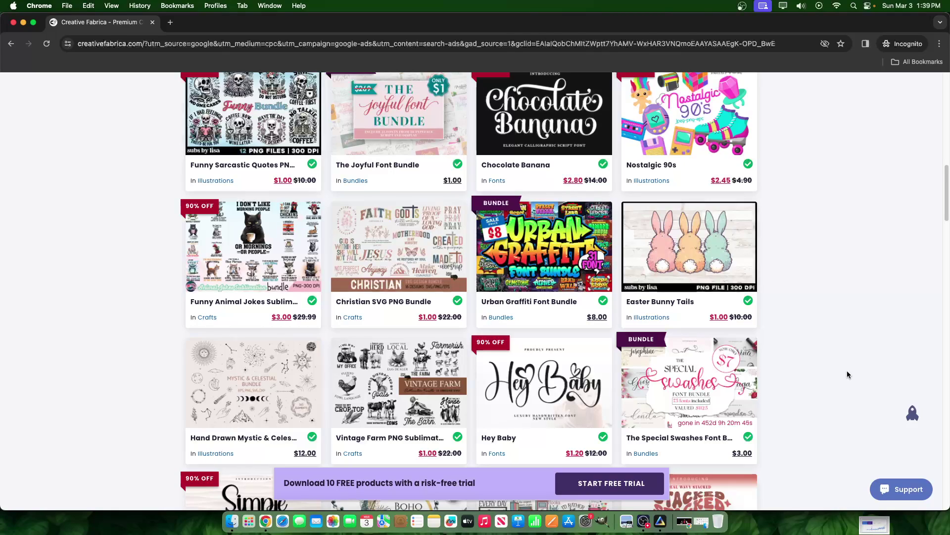
Step: Browse the Creative Fabrica store grid, move its window aside, and bring Ideogram forward
scroll(494, 308, "down", 10)
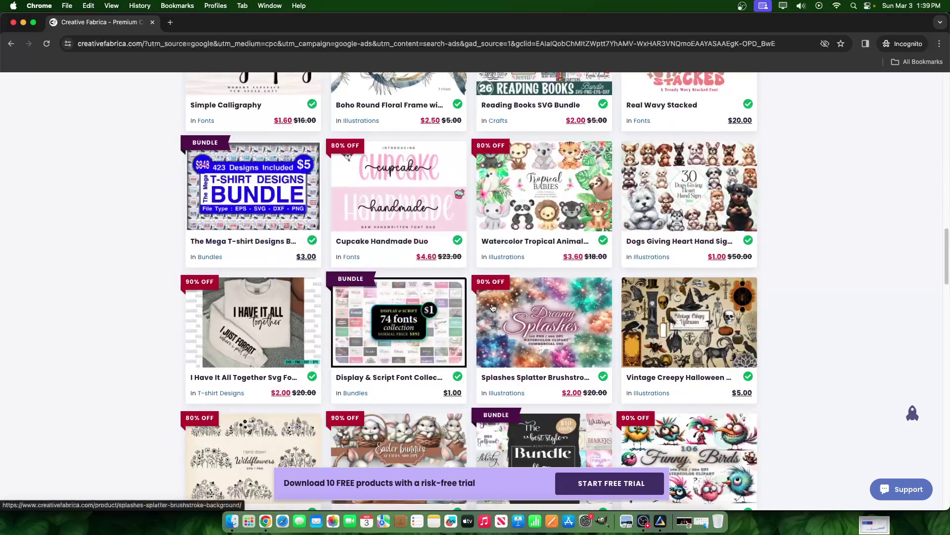
scroll(493, 307, "down", 5)
scroll(222, 156, "up", 15)
scroll(222, 157, "up", 5)
scroll(756, 294, "down", 15)
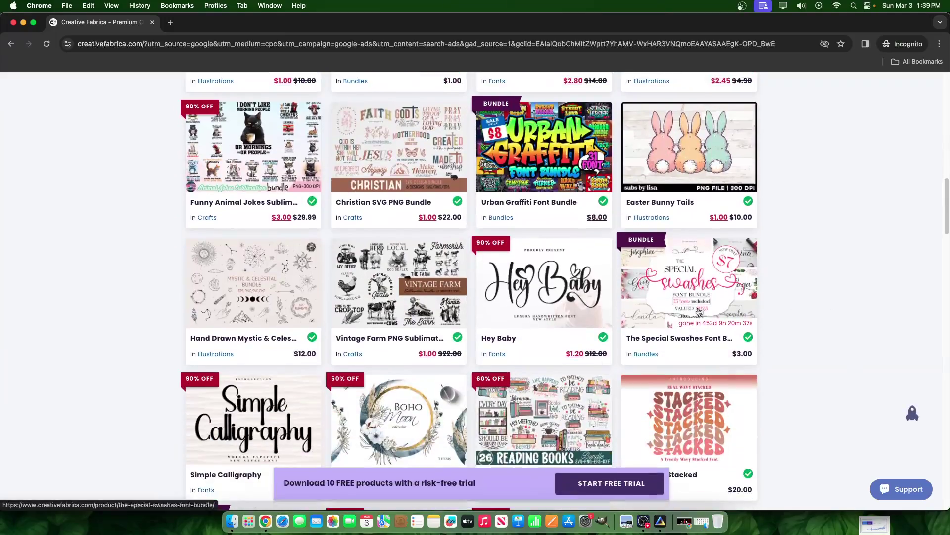
left_click_drag(277, 31, 445, 33)
left_click(110, 211)
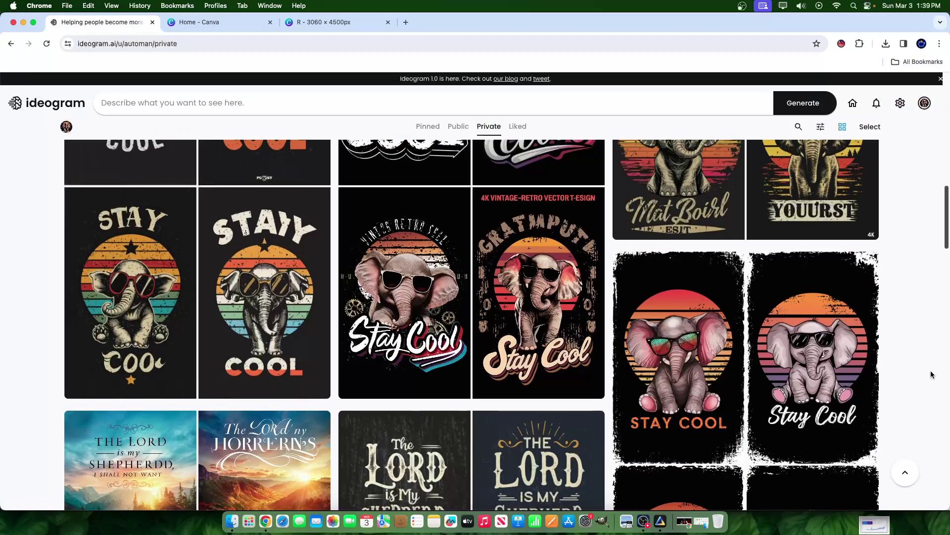
scroll(929, 391, "up", 3)
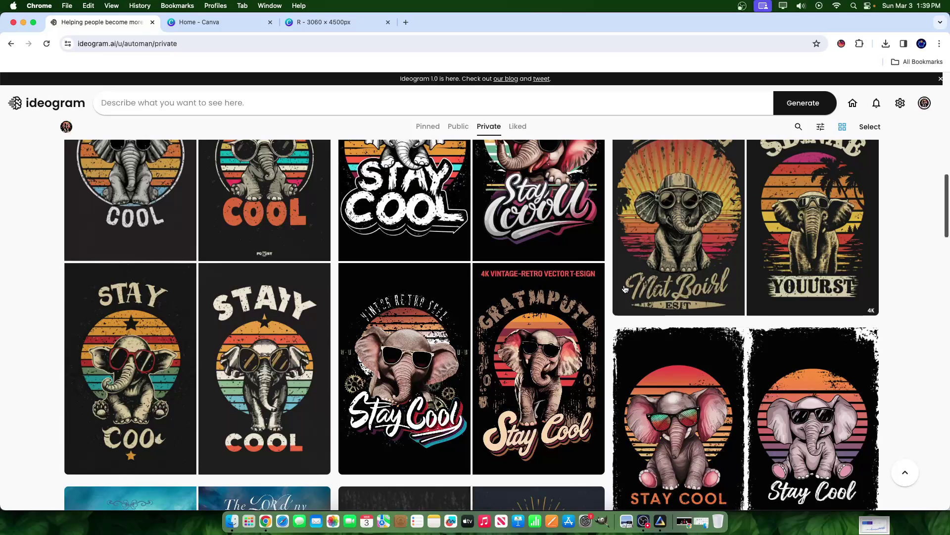
scroll(658, 257, "down", 3)
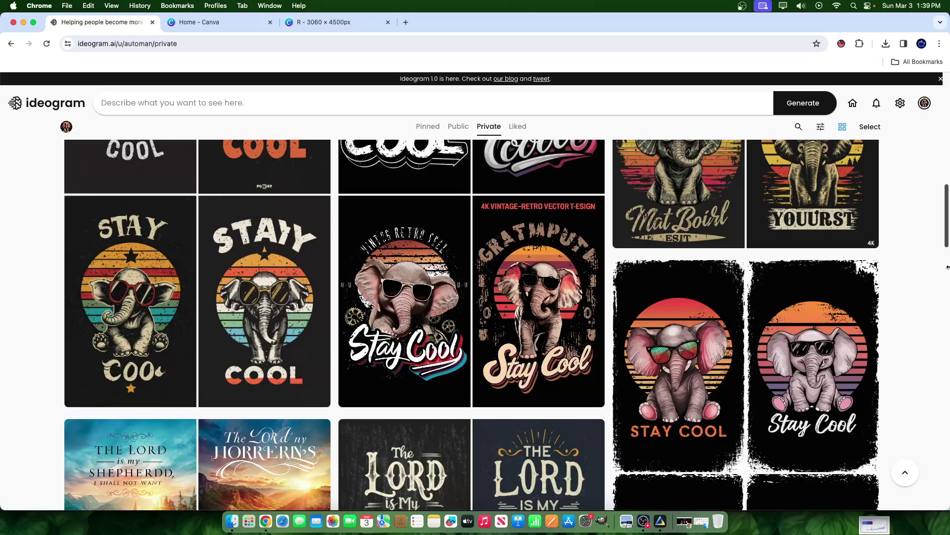
Step: In Luminar Neo, inspect the original 1536 x 2464 image, then its 3072 x 4928 upscaled copy
left_click(660, 521)
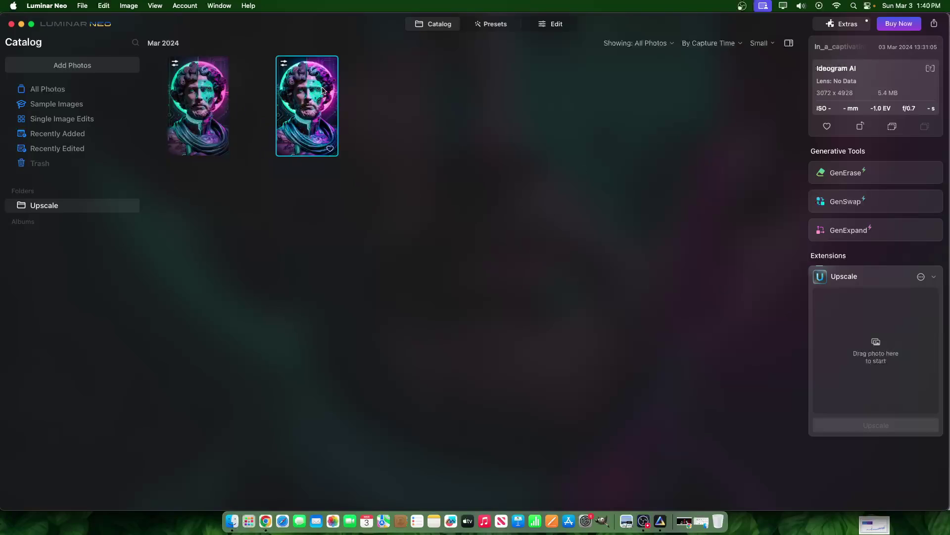
left_click(213, 118)
left_click(265, 521)
scroll(168, 108, "up", 5)
scroll(629, 353, "down", 10)
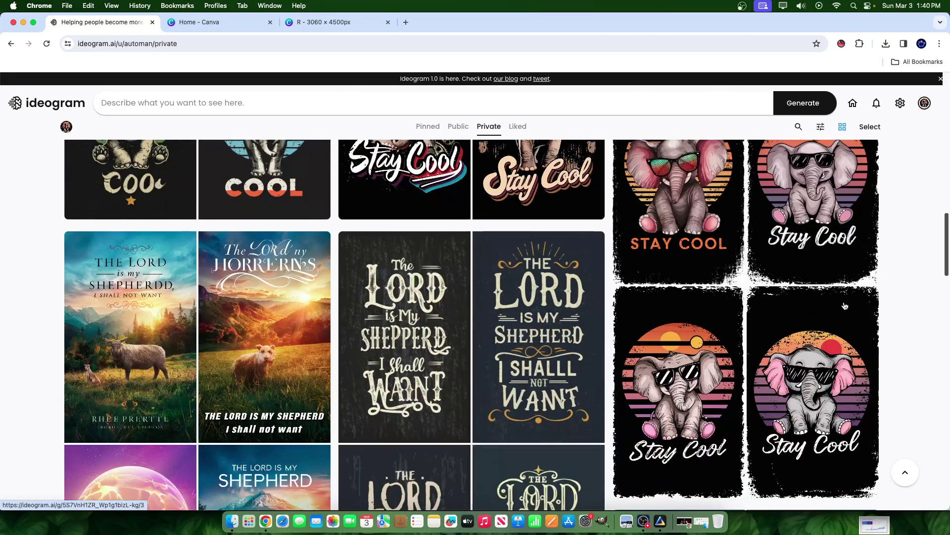
left_click(660, 521)
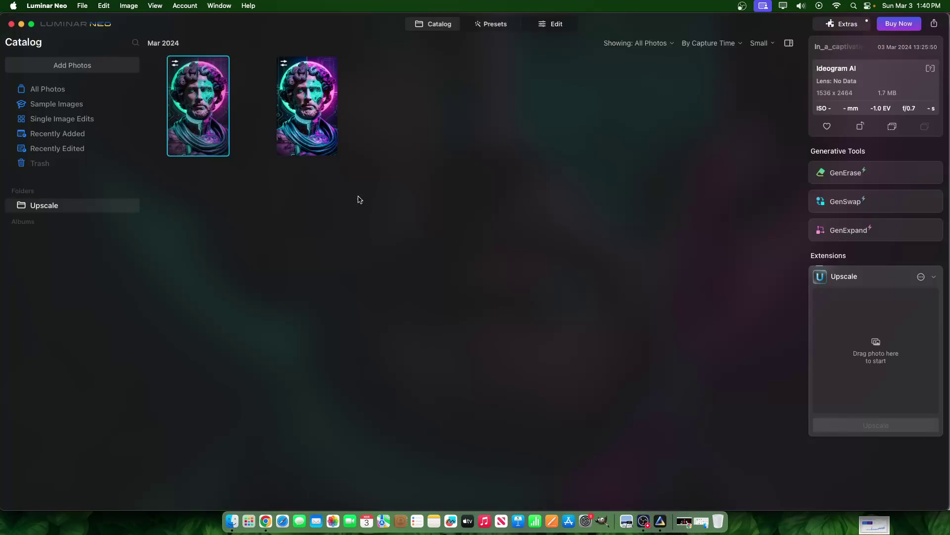
left_click(297, 111)
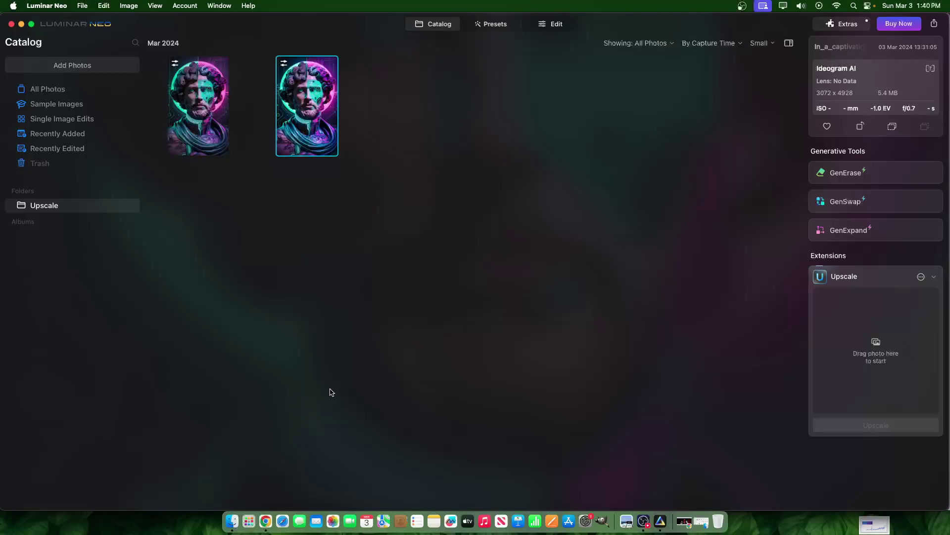
Step: Bring Chrome forward, glance at the STAY COOL elephant design in Canva, and return to Ideogram
left_click(269, 523)
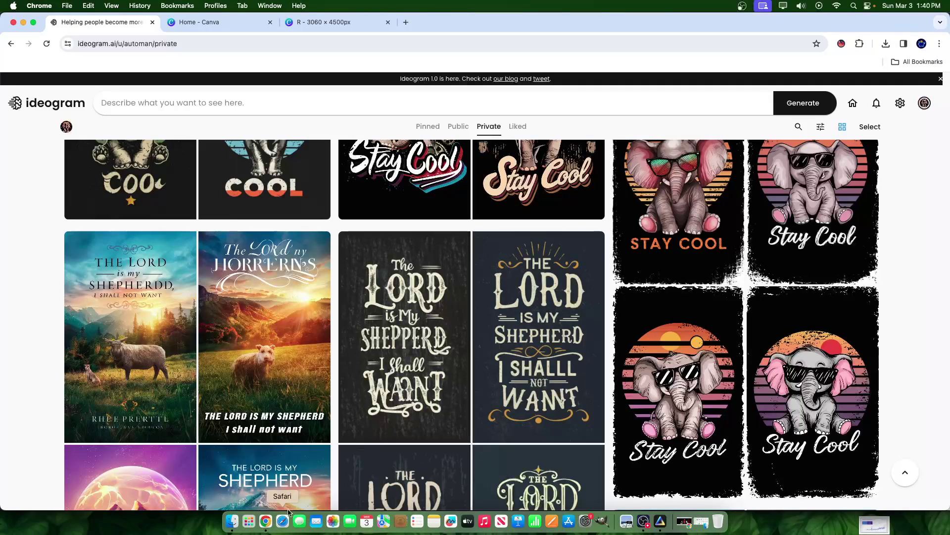
scroll(331, 188, "down", 4)
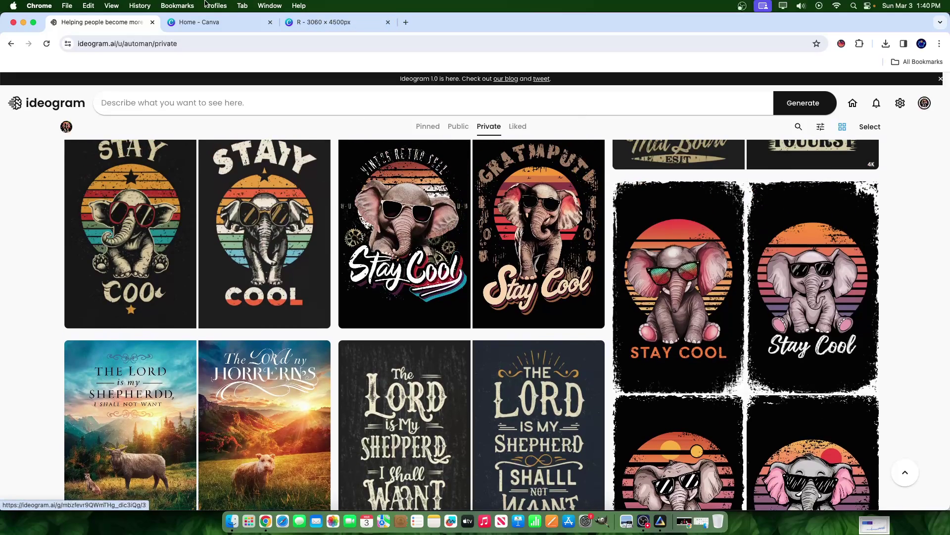
left_click(324, 22)
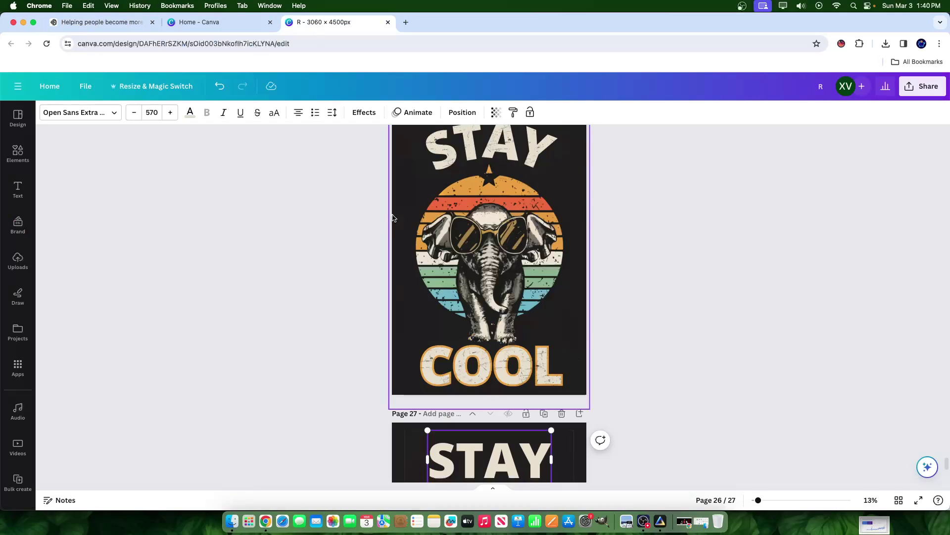
left_click(119, 28)
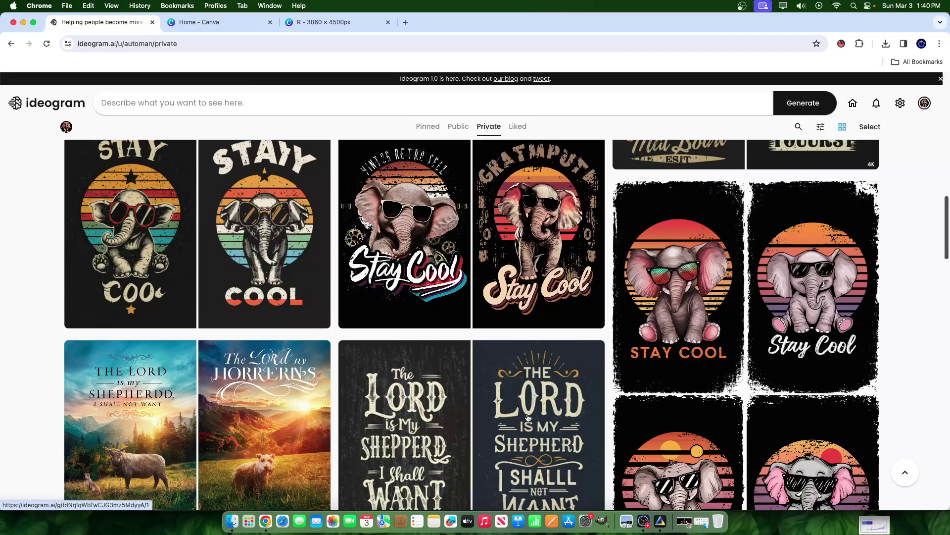
Step: Scroll the Private gallery up to the cute tabby cat illustrations
scroll(525, 416, "down", 3)
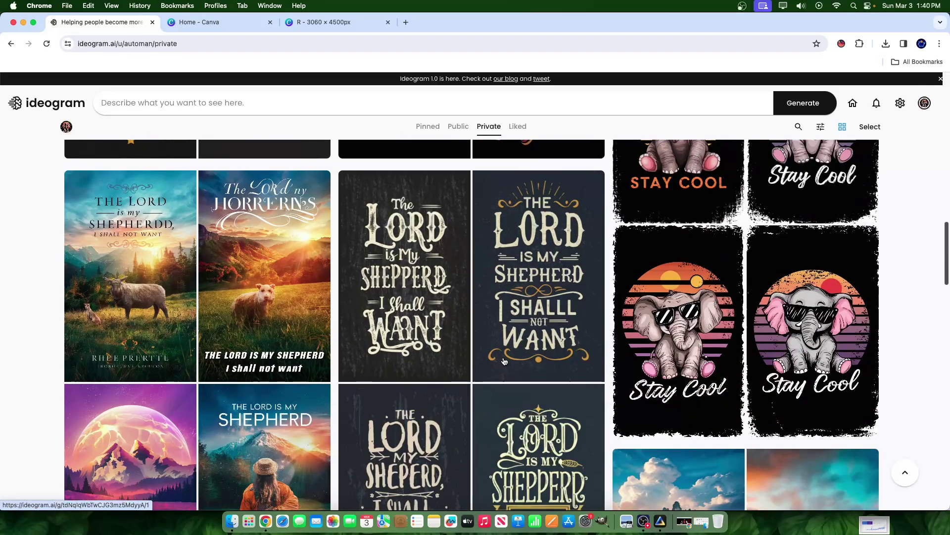
scroll(563, 322, "up", 2)
scroll(563, 322, "up", 2)
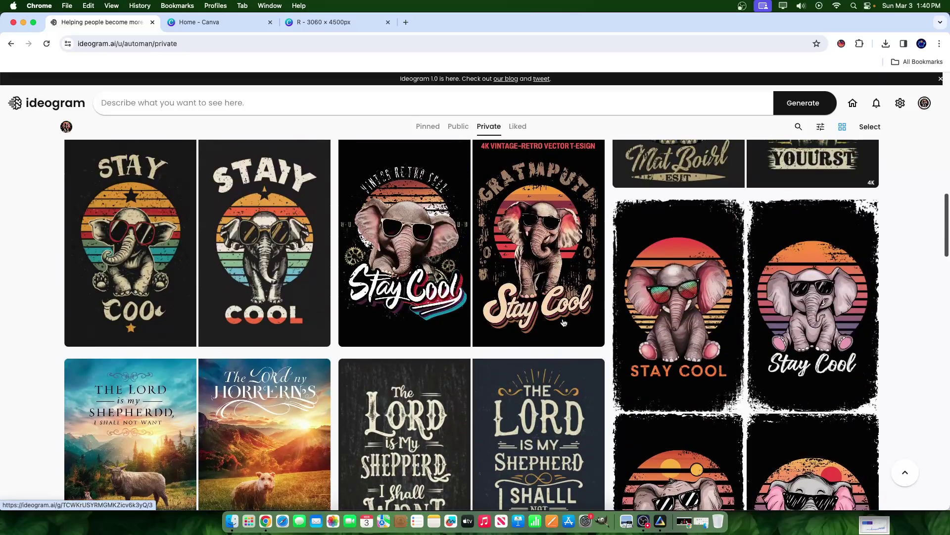
scroll(564, 322, "up", 10)
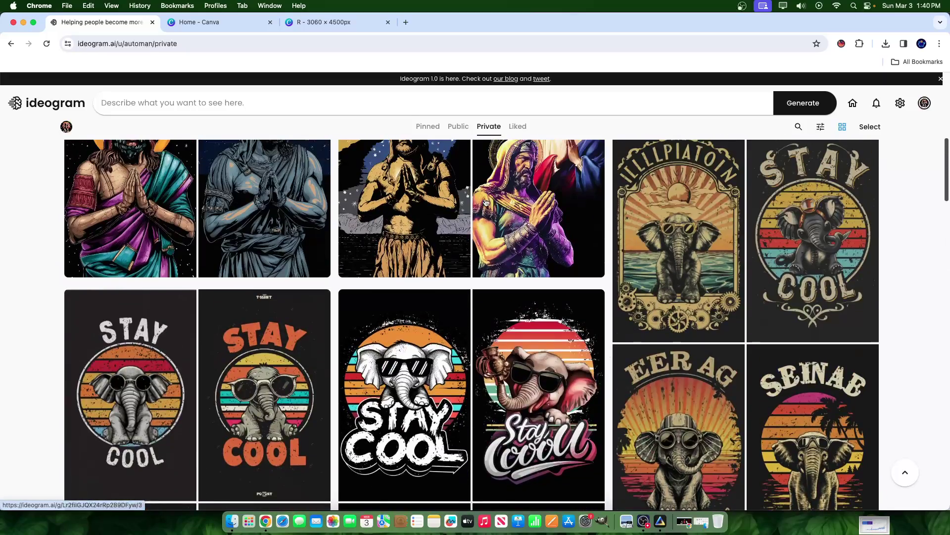
scroll(685, 343, "down", 12)
scroll(696, 248, "up", 12)
scroll(850, 384, "up", 3)
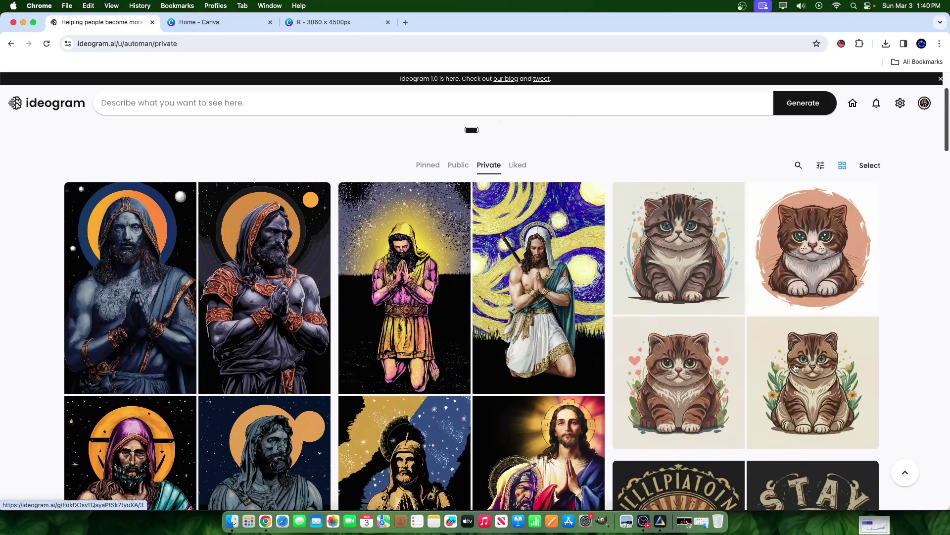
Step: Open the cute cat design, choose the orange-circle variation, and download it as a PNG
left_click(809, 256)
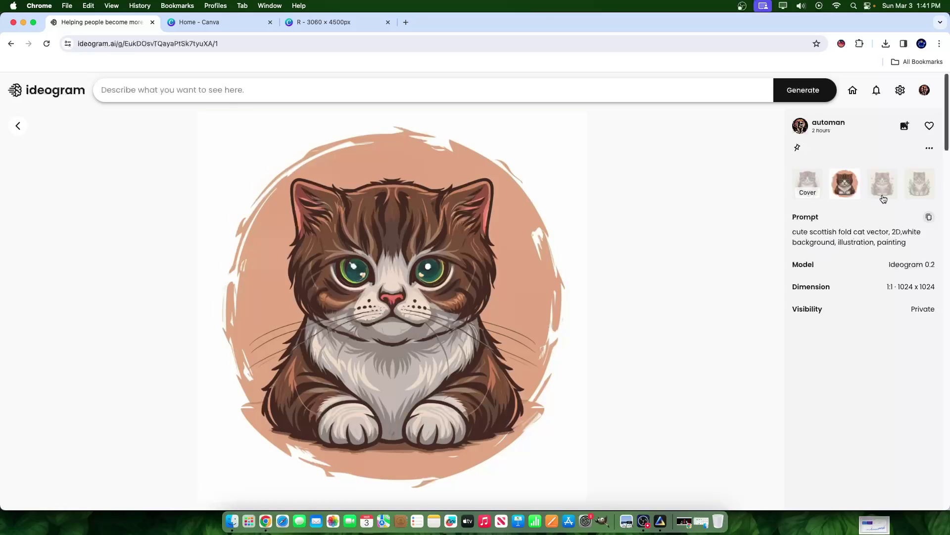
left_click(913, 191)
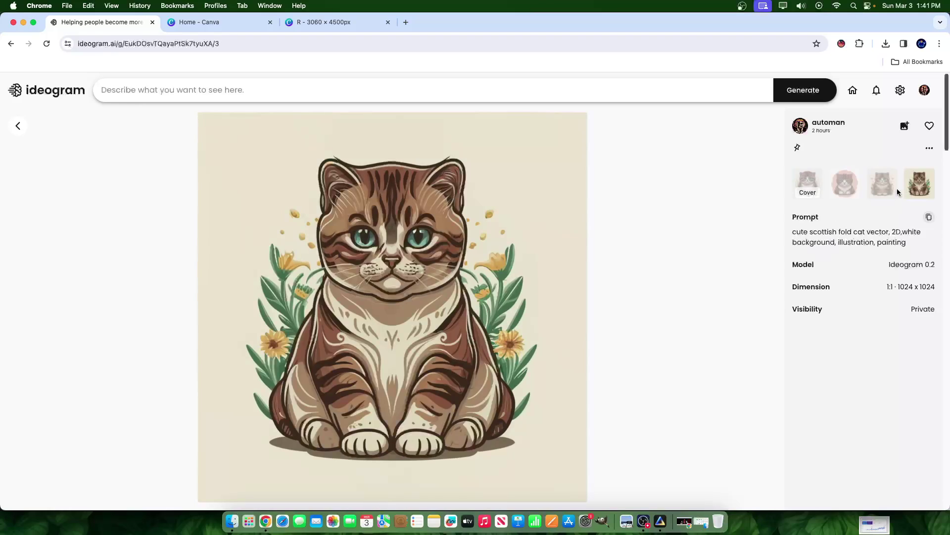
left_click(849, 191)
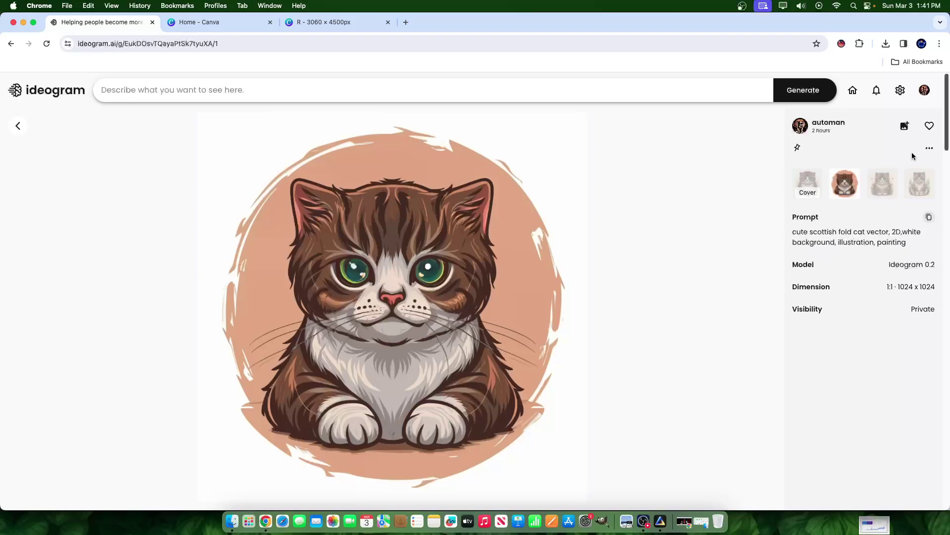
left_click(930, 148)
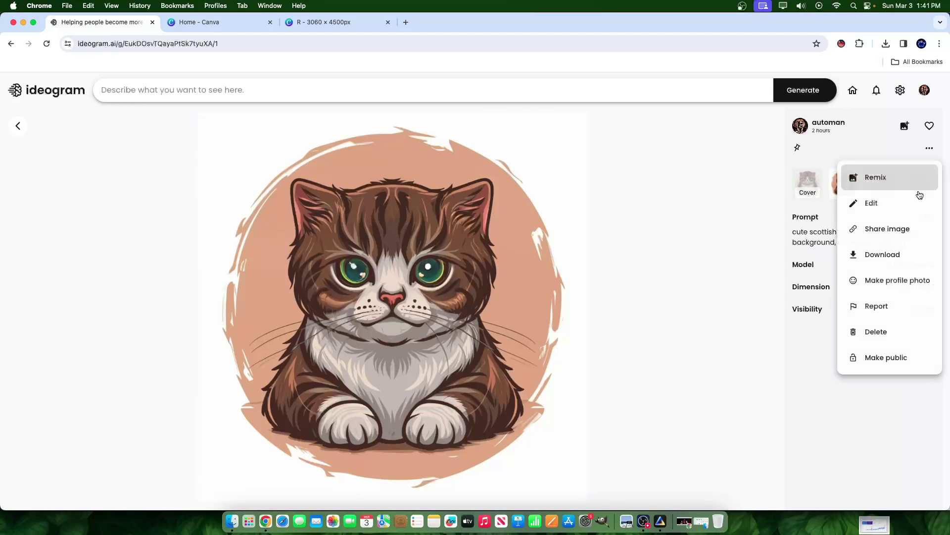
left_click(893, 256)
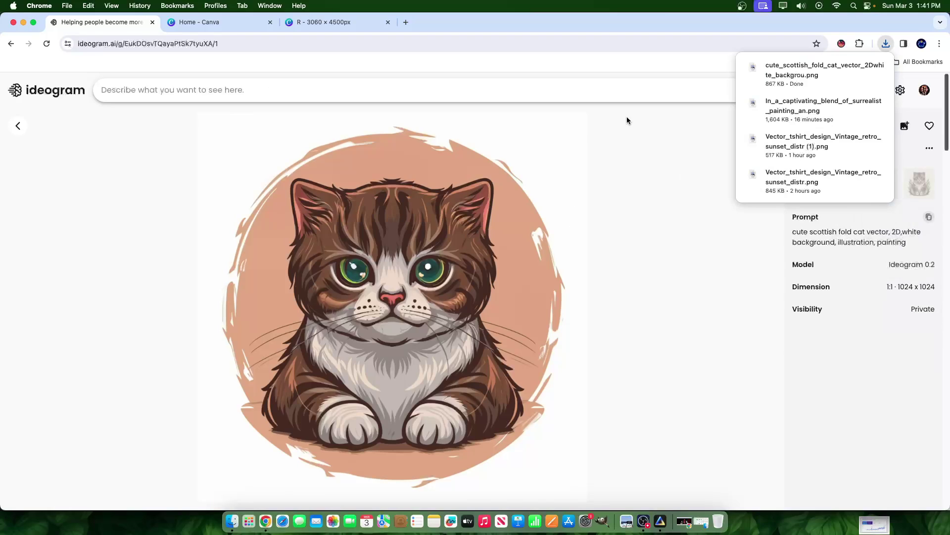
Step: Import the downloaded cat PNG from Downloads into the Luminar Neo catalog and preview it
left_click(661, 521)
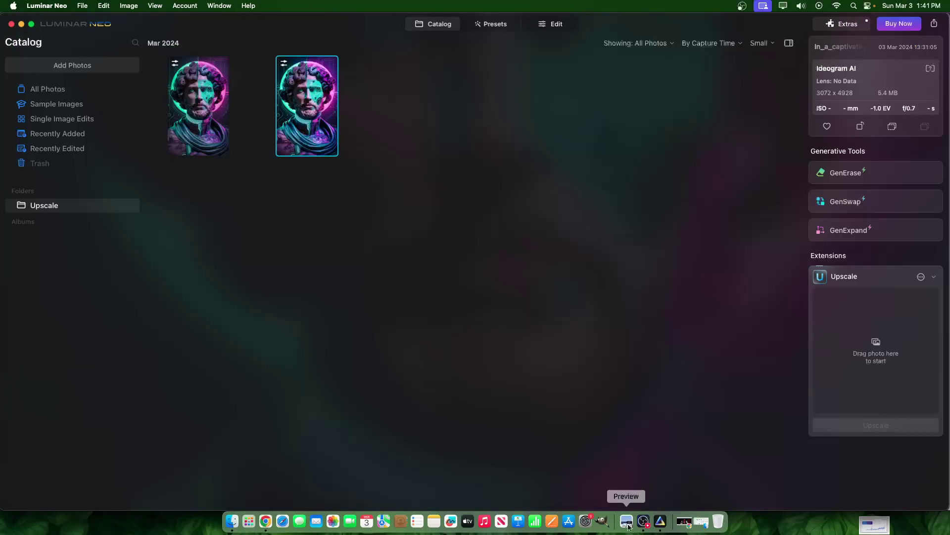
left_click(231, 521)
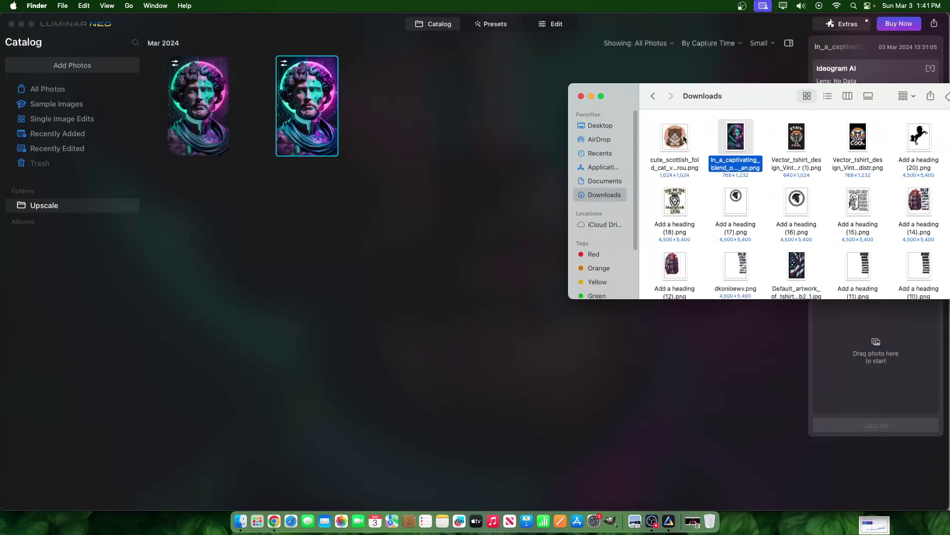
left_click_drag(674, 139, 334, 161)
left_click(474, 155)
left_click(431, 24)
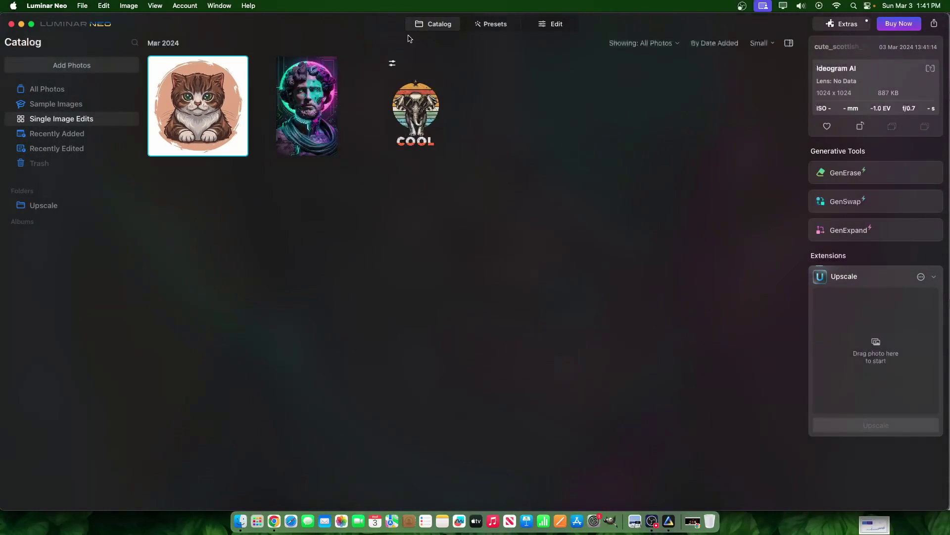
double_click(243, 114)
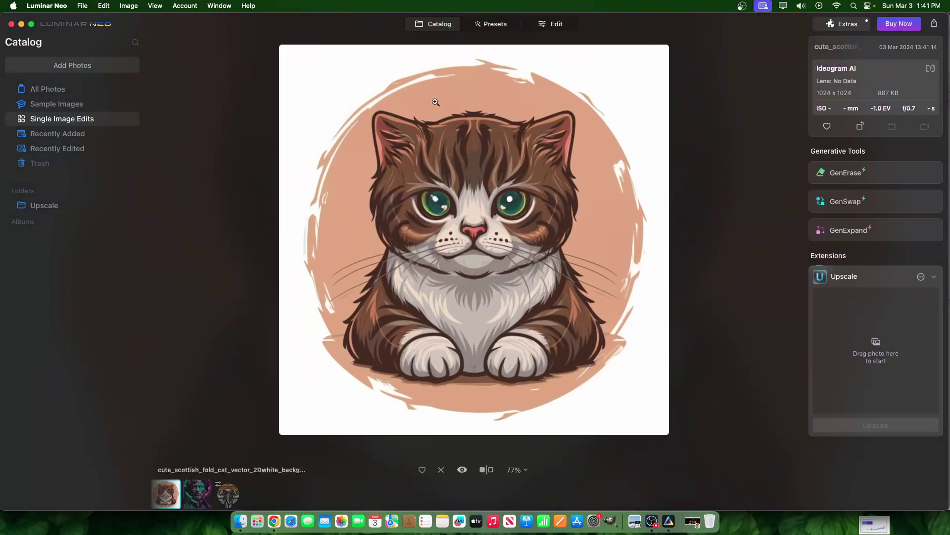
left_click(447, 33)
Step: Upscale the cat image 4x to 4096 × 4096 and inspect the enlarged result
left_click_drag(208, 104, 891, 365)
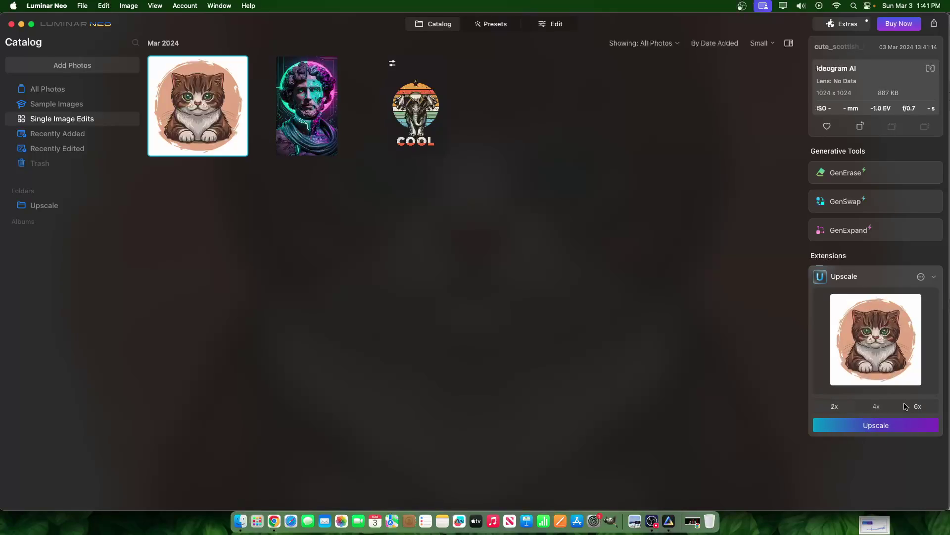
left_click(851, 427)
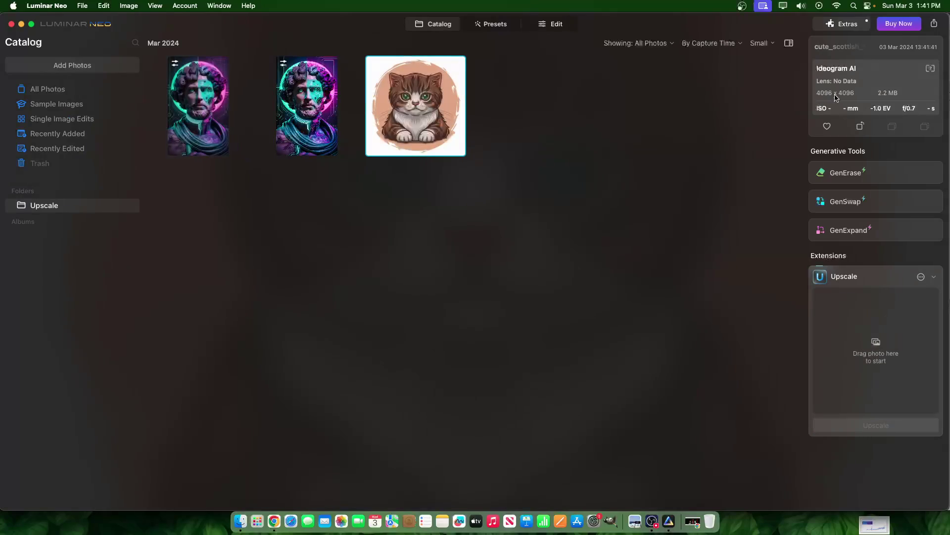
double_click(456, 110)
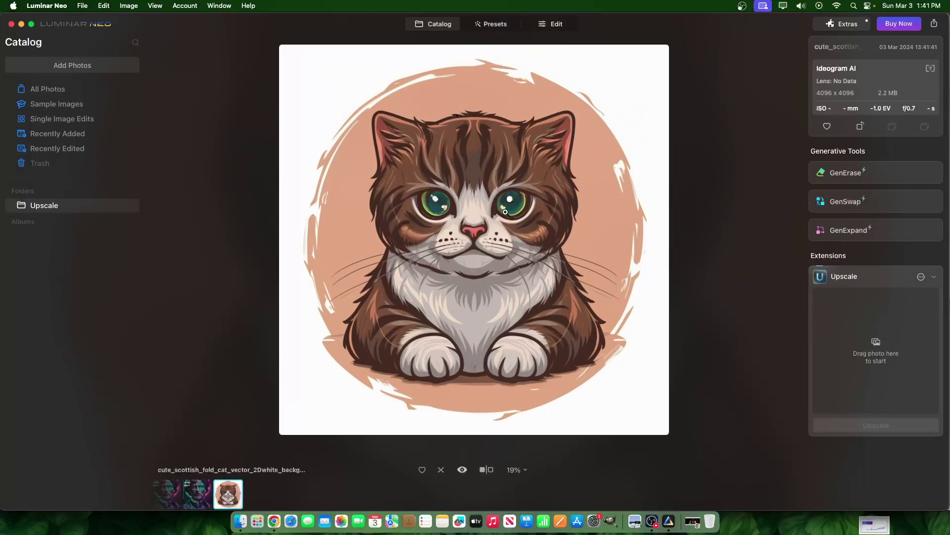
double_click(443, 151)
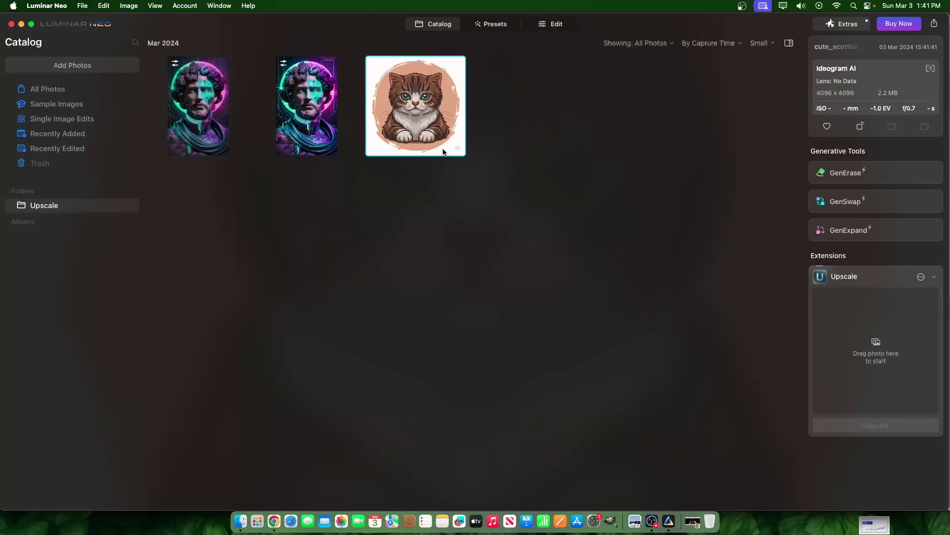
double_click(426, 122)
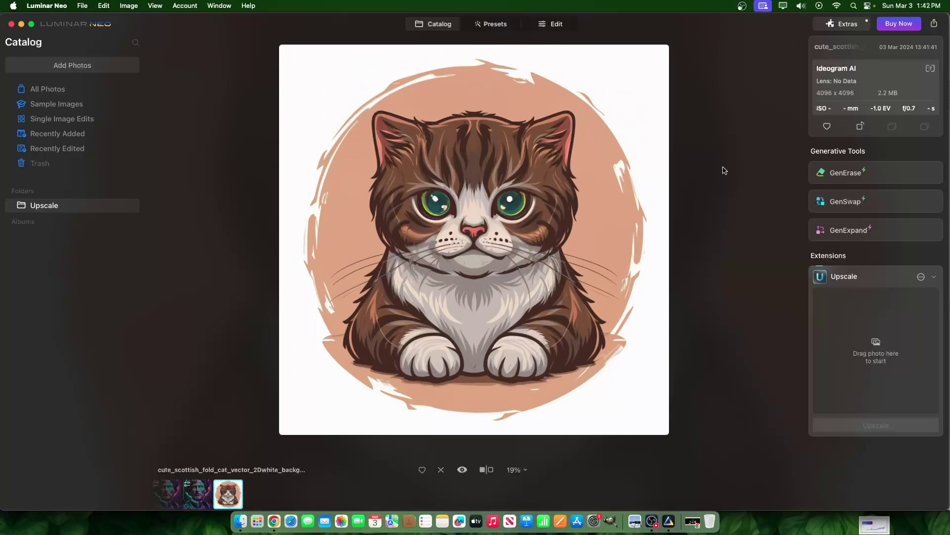
Step: Reuse the copied 'cute scottish fold cat vector' prompt to generate four new cat paintings
left_click(274, 521)
left_click(610, 347)
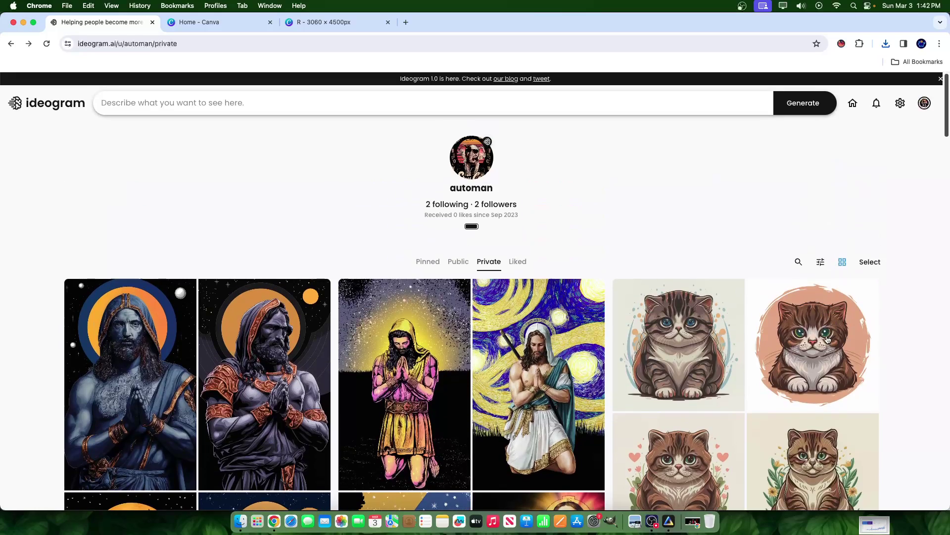
left_click(828, 338)
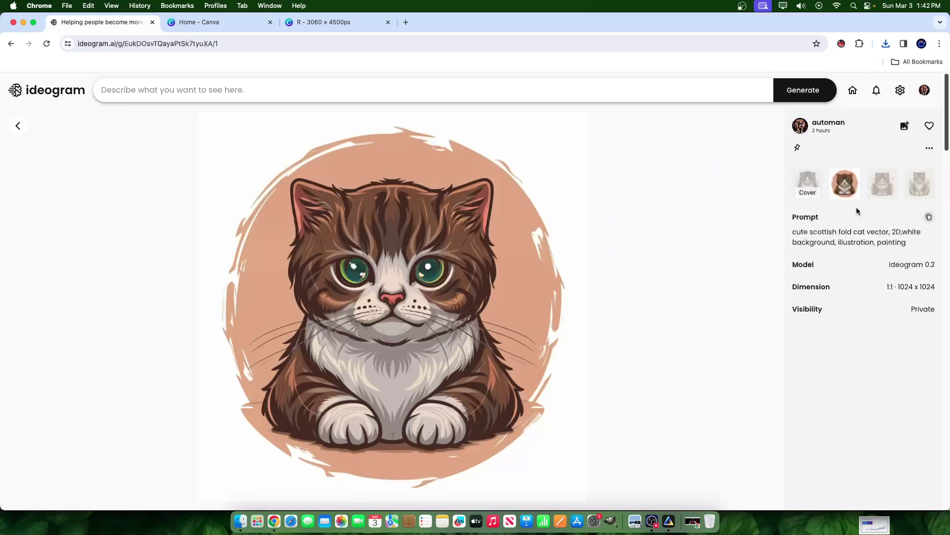
left_click(930, 217)
left_click(466, 87)
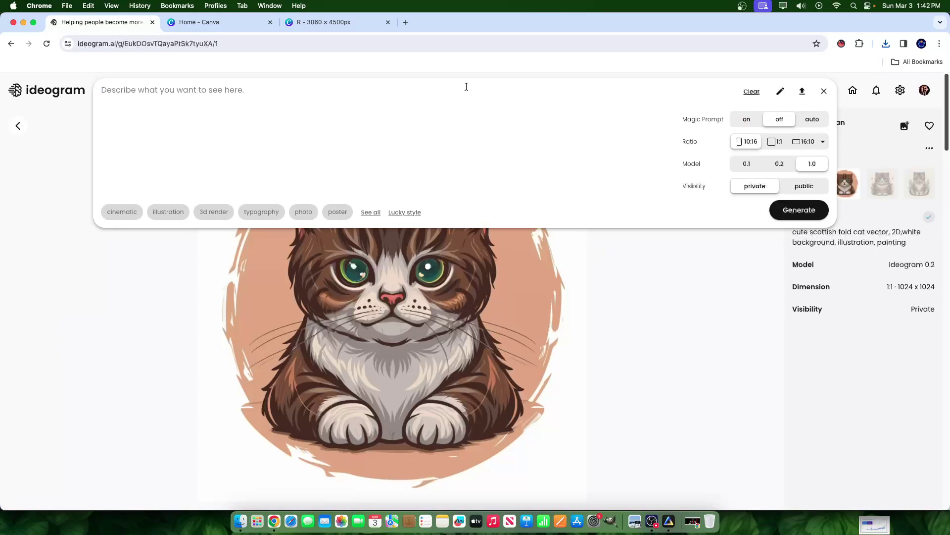
key("super+v")
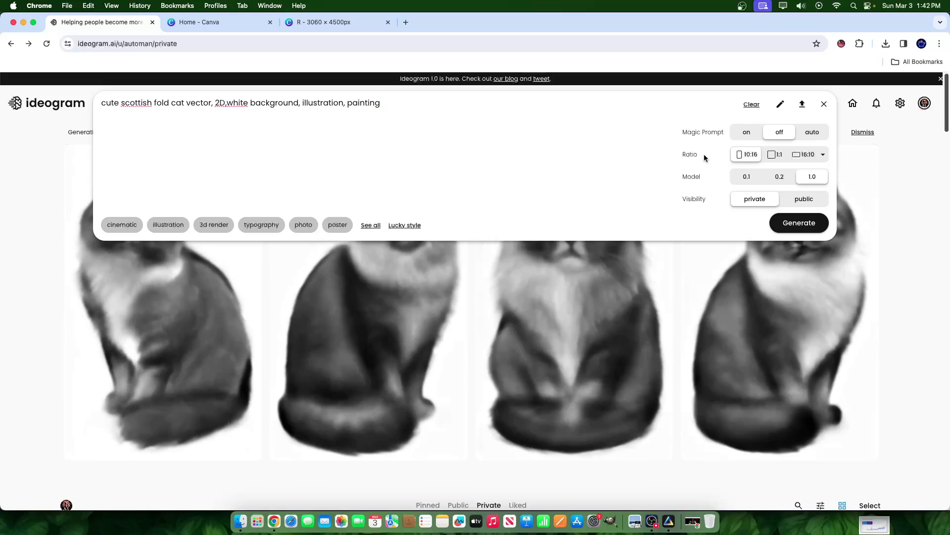
left_click(874, 265)
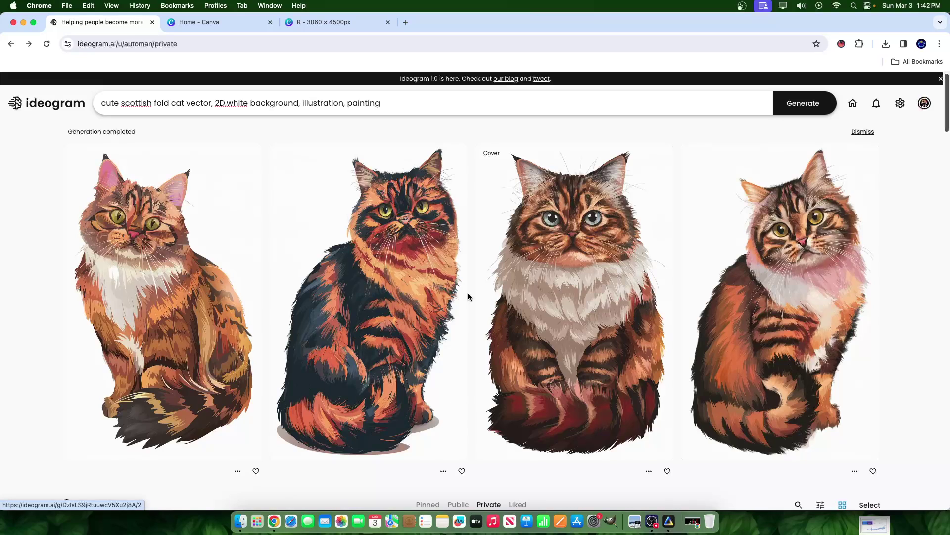
left_click(122, 338)
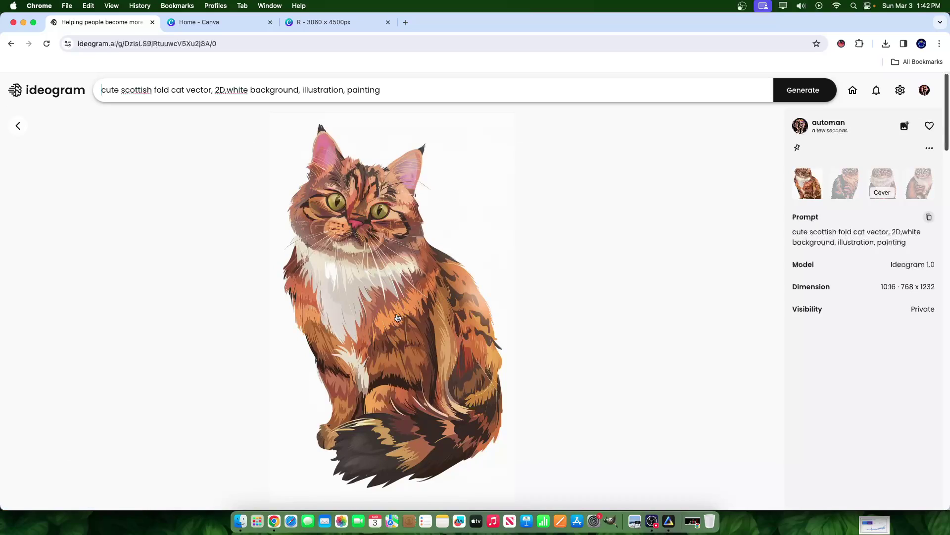
left_click(16, 130)
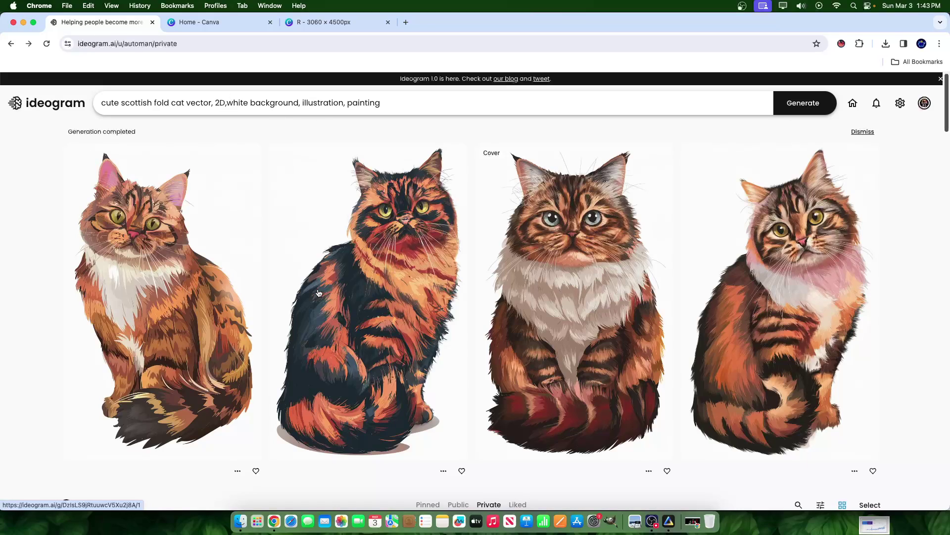
Step: In a new incognito window, load youtube.com and search 'autopilot passive income'
left_click(940, 43)
left_click(847, 94)
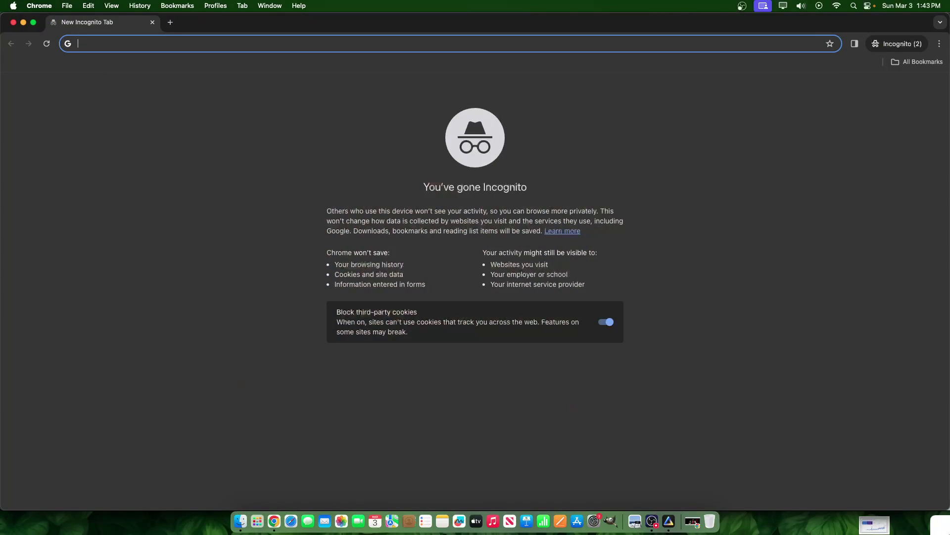
type("youtube.com")
key("Return")
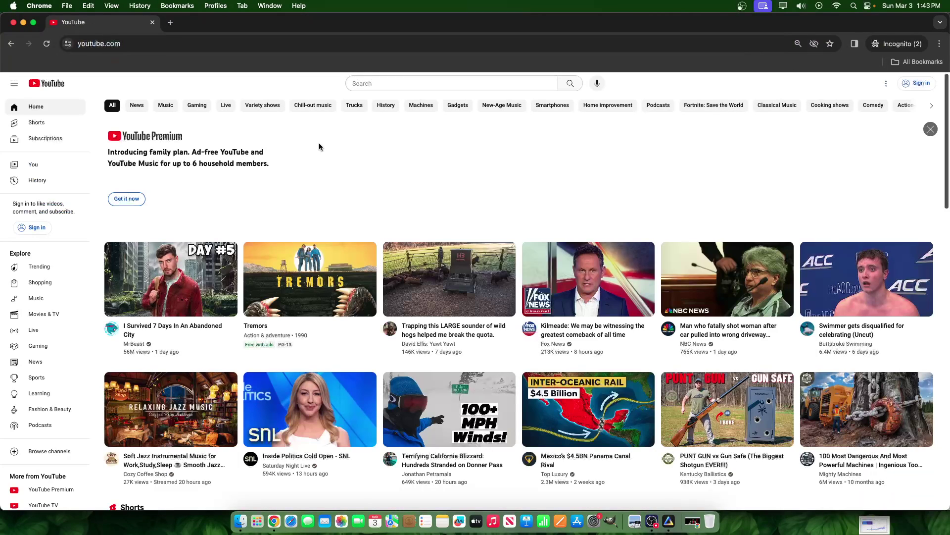
left_click(397, 83)
type("aut")
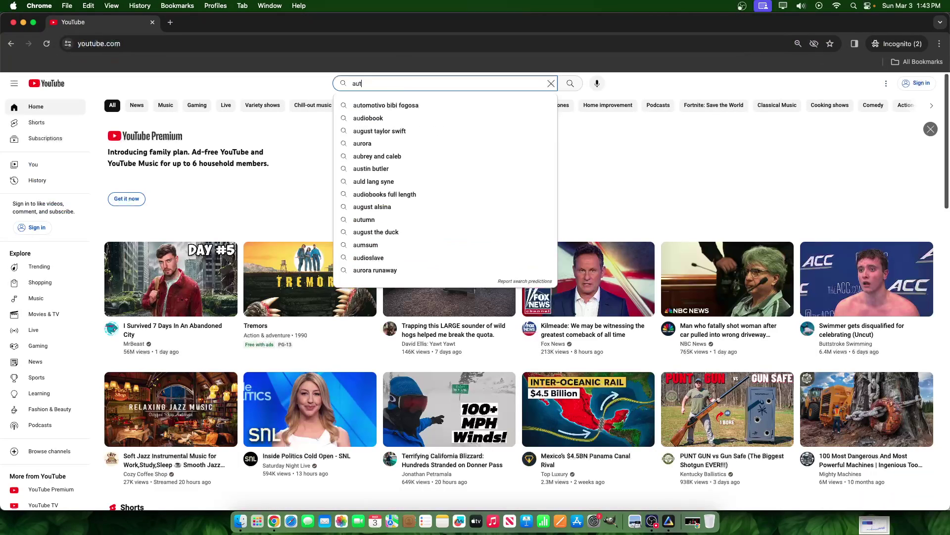
type("io")
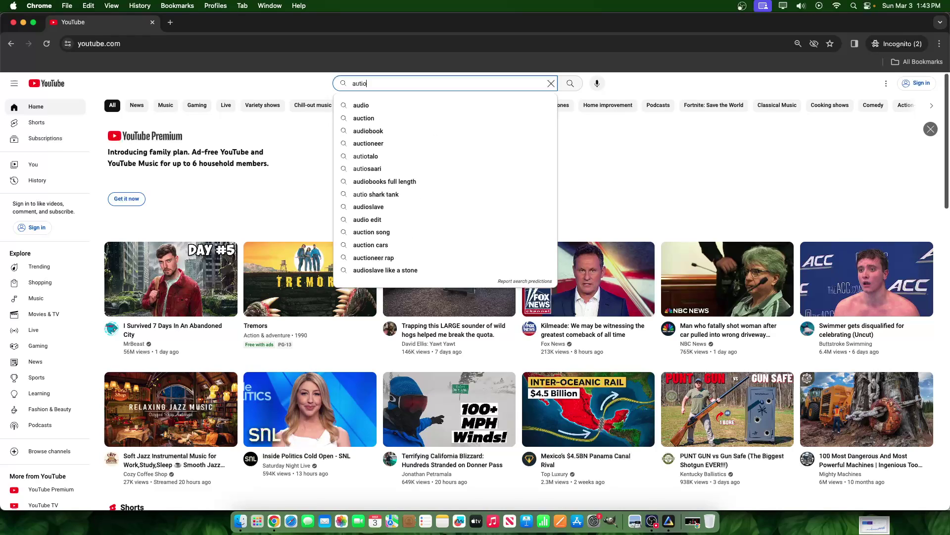
type("pilot ")
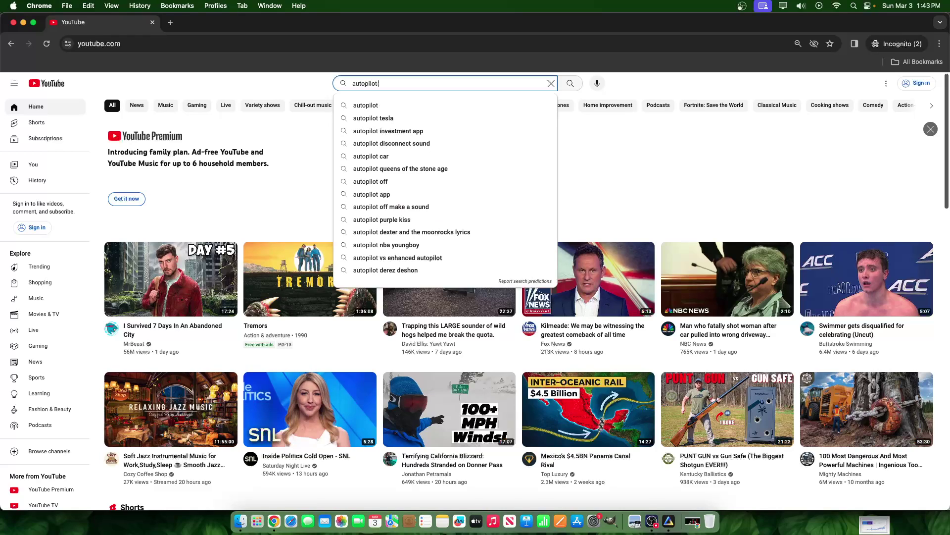
type("passive income")
key("Return")
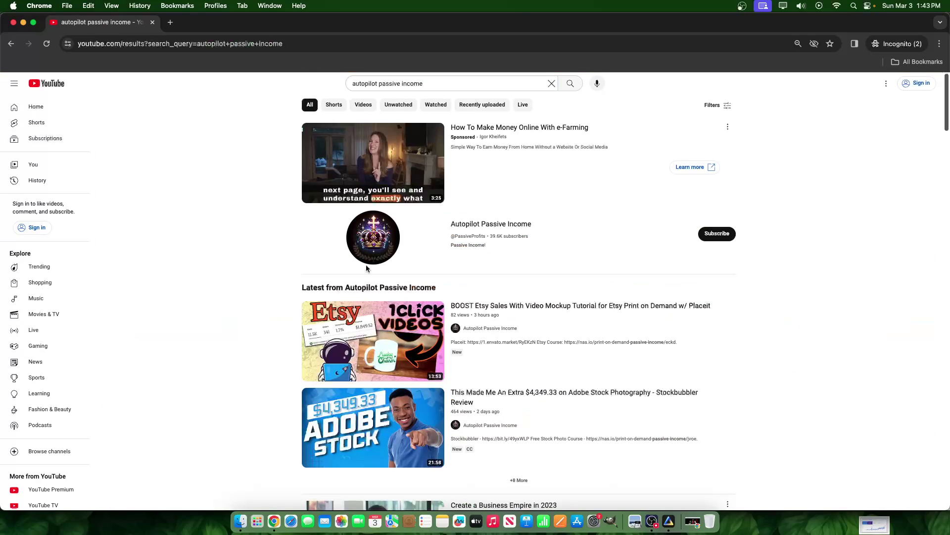
Step: Open the Autopilot Passive Income channel and scroll through its Videos list
left_click(369, 265)
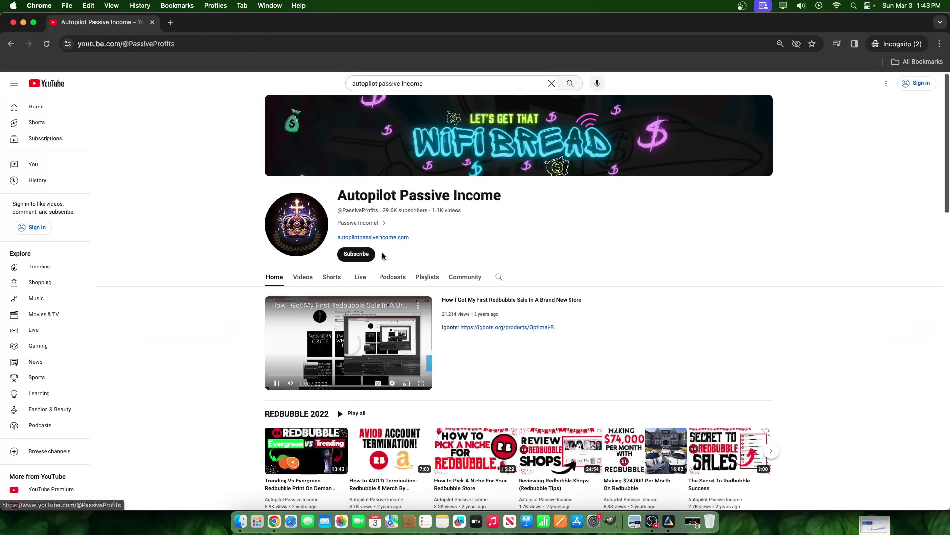
left_click(303, 278)
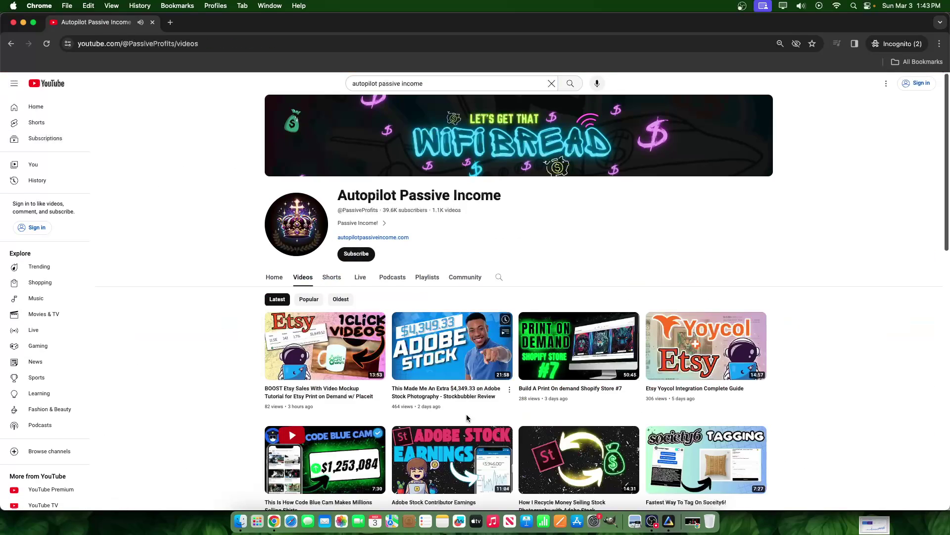
scroll(939, 426, "down", 3)
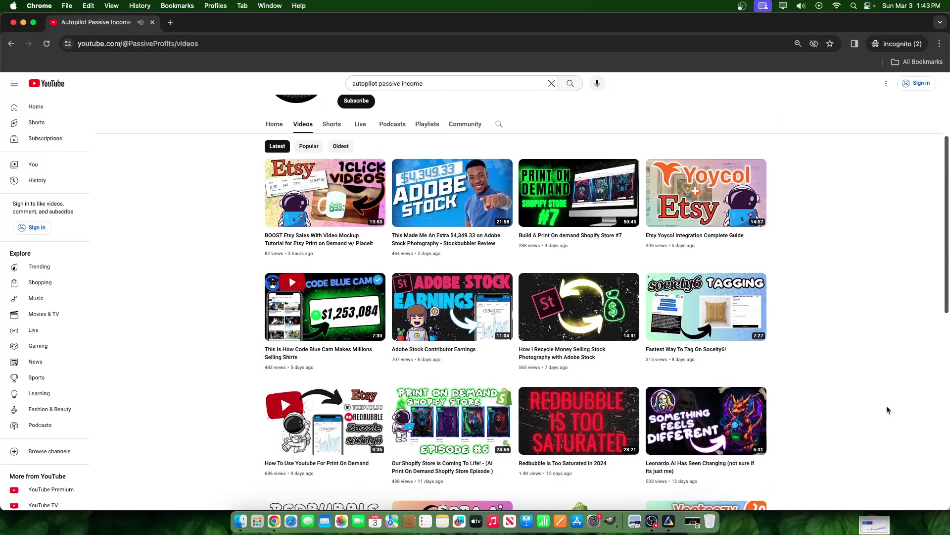
scroll(888, 390, "down", 3)
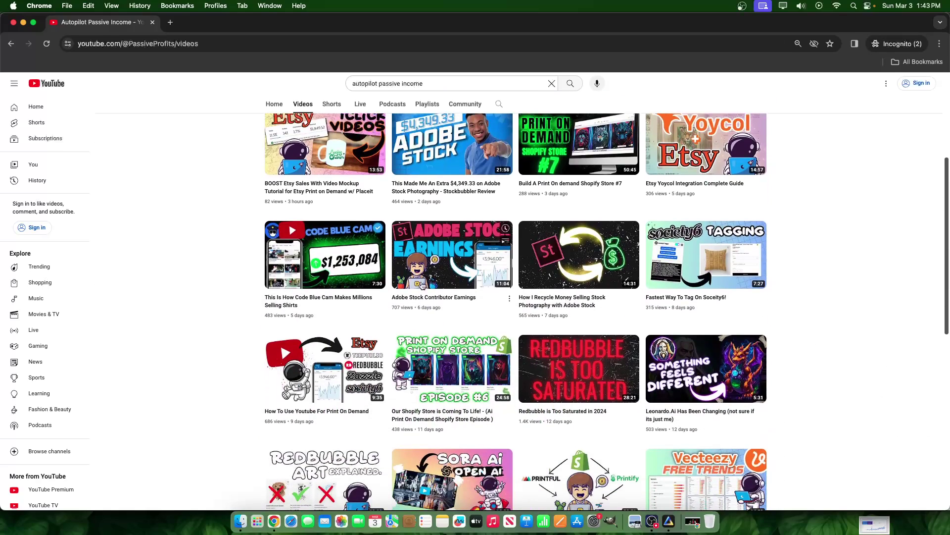
scroll(821, 343, "down", 5)
scroll(820, 341, "up", 10)
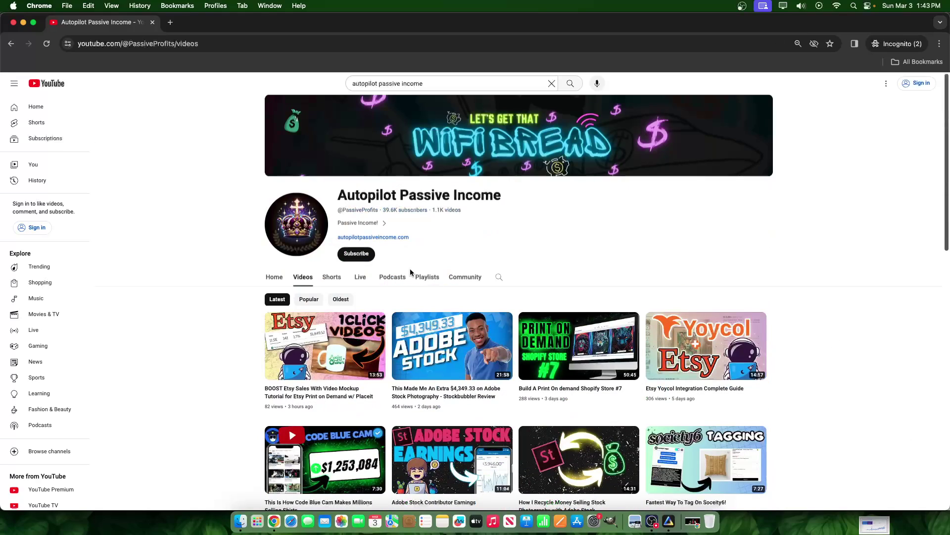
Step: Check the channel's Playlists, then return to Videos and browse the latest uploads
left_click(426, 276)
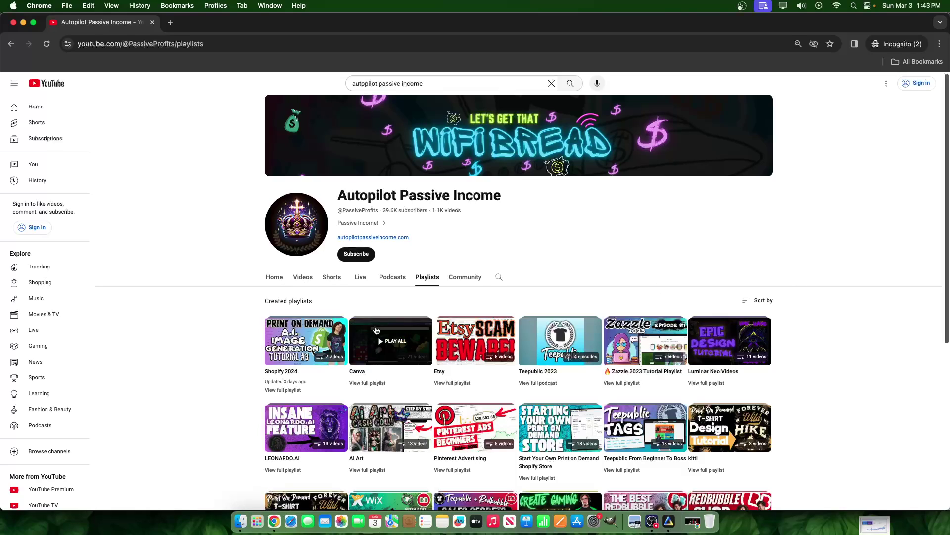
left_click(302, 278)
scroll(807, 441, "down", 4)
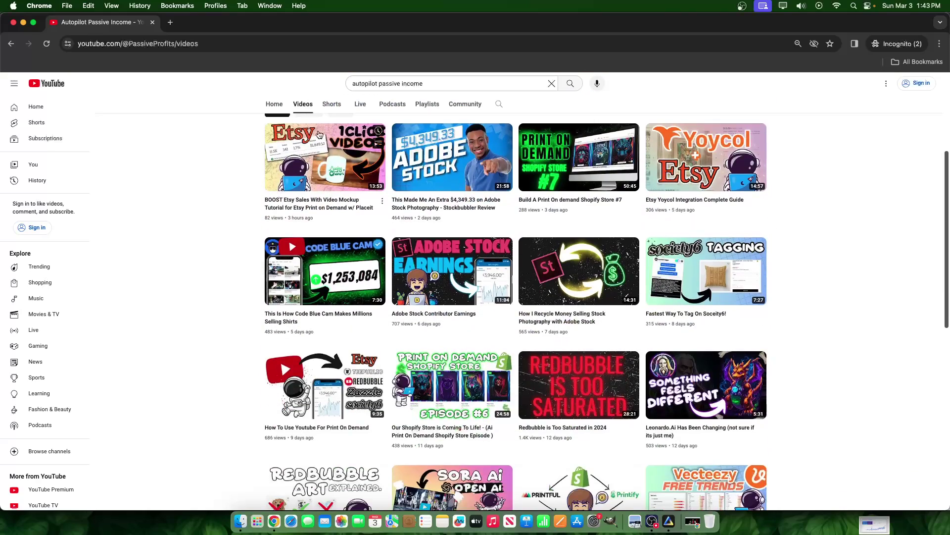
scroll(398, 223, "down", 8)
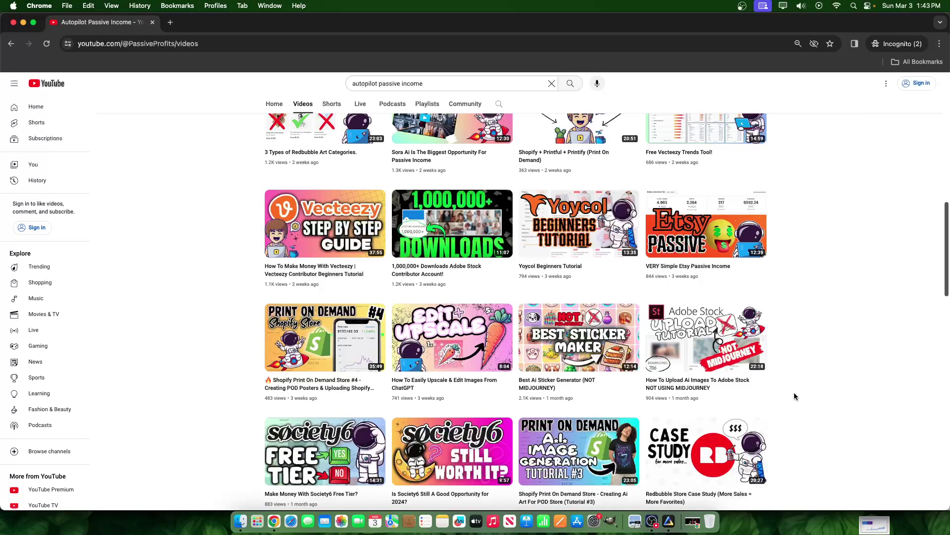
scroll(794, 393, "down", 4)
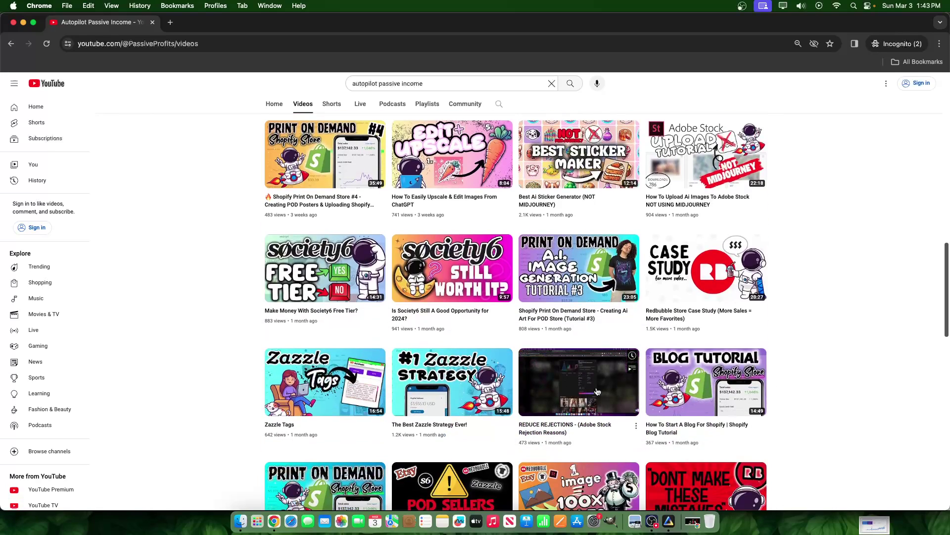
scroll(794, 396, "down", 1)
scroll(911, 276, "down", 9)
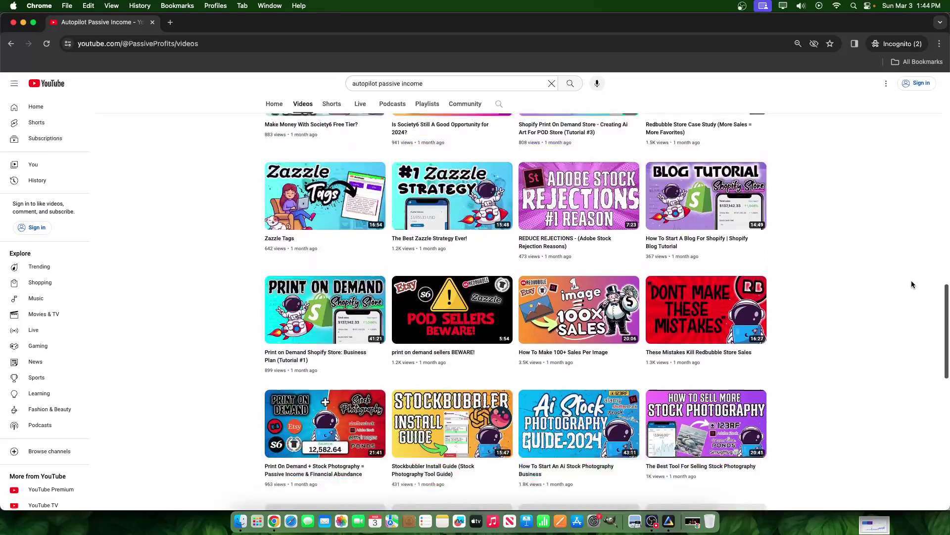
scroll(807, 285, "up", 15)
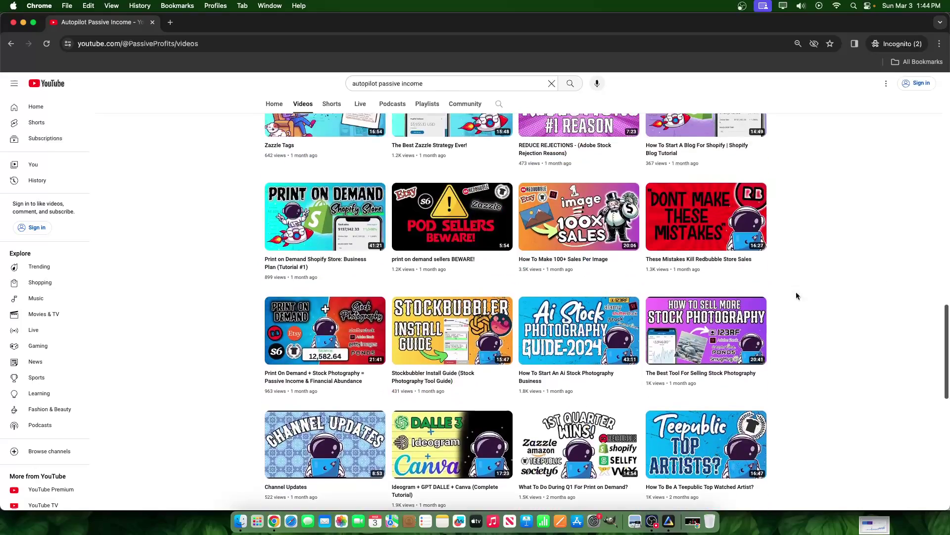
scroll(609, 289, "up", 4)
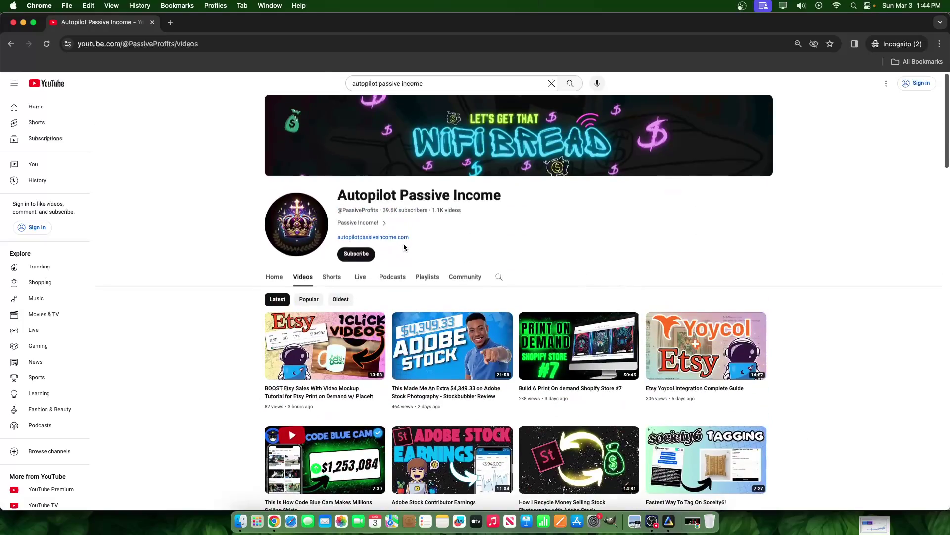
Step: Load the nas.io Print On Demand Degree community page in a new incognito tab and dismiss the sign-in prompt
left_click(168, 23)
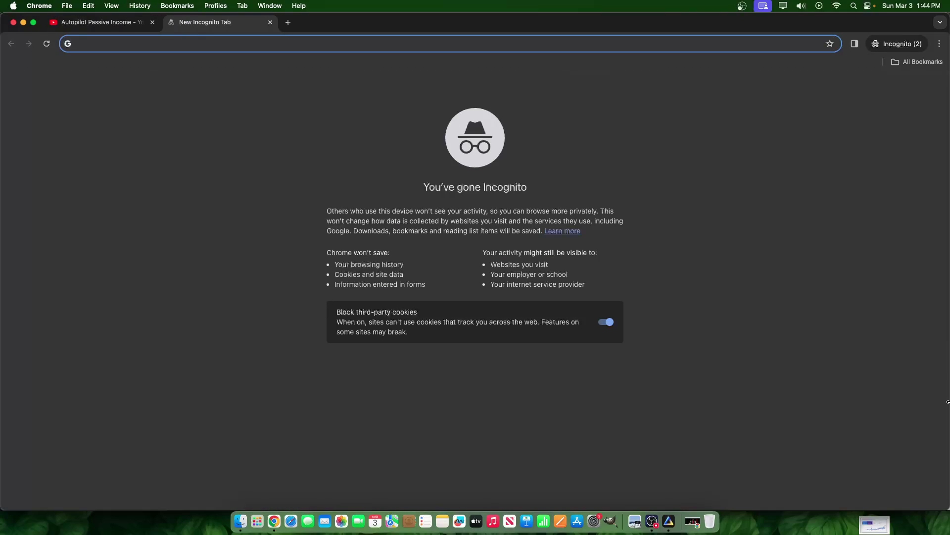
type("nas")
key("Return")
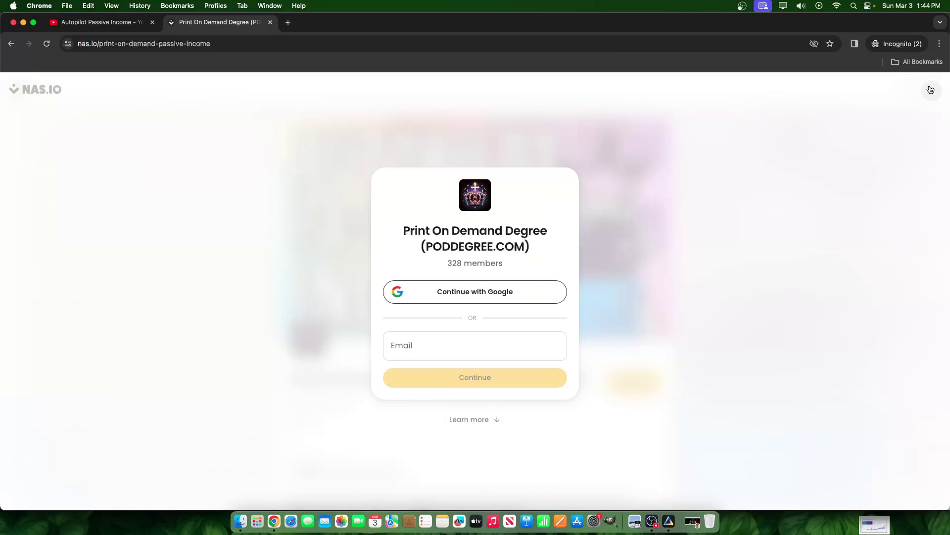
left_click(930, 90)
Step: Scroll down to the Products section and load the first extra batch of members-only product cards
scroll(553, 293, "down", 3)
left_click_drag(460, 311, 569, 311)
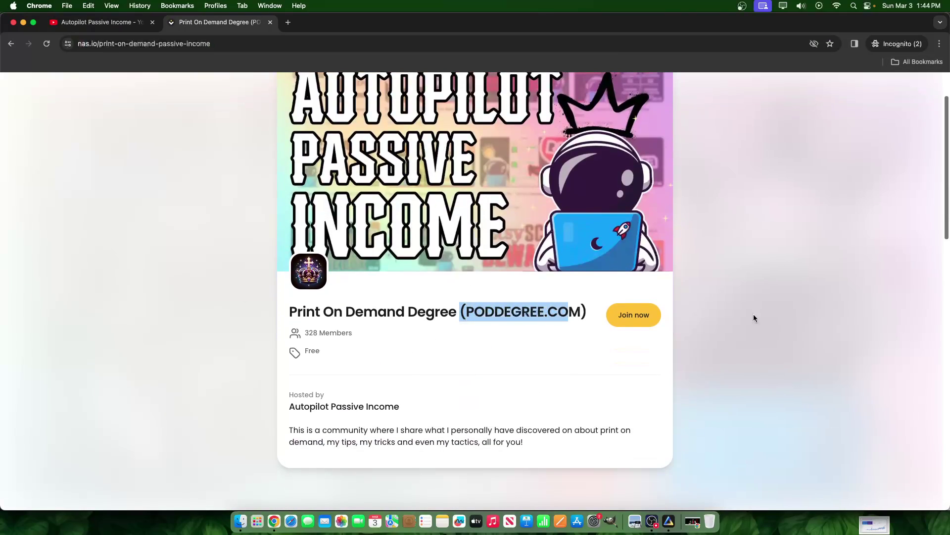
scroll(332, 293, "down", 5)
scroll(426, 361, "down", 15)
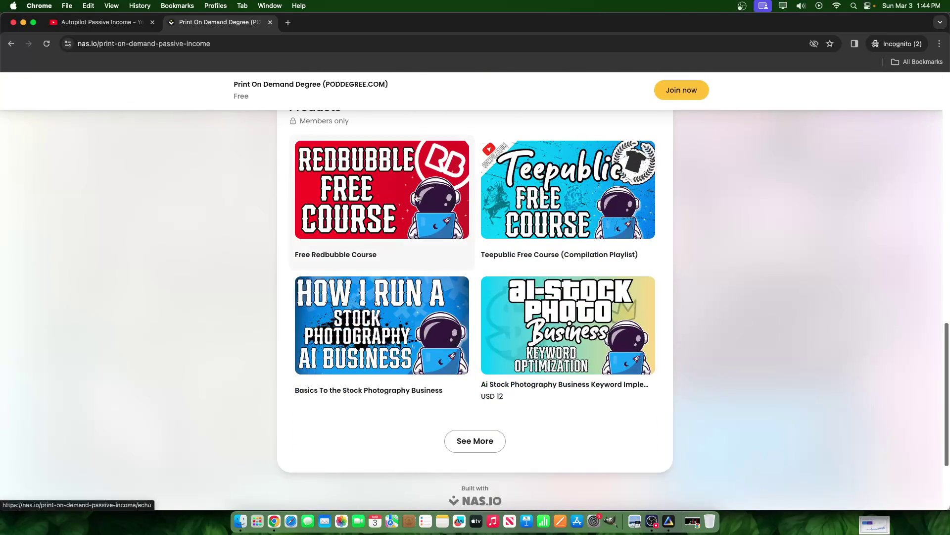
left_click(463, 442)
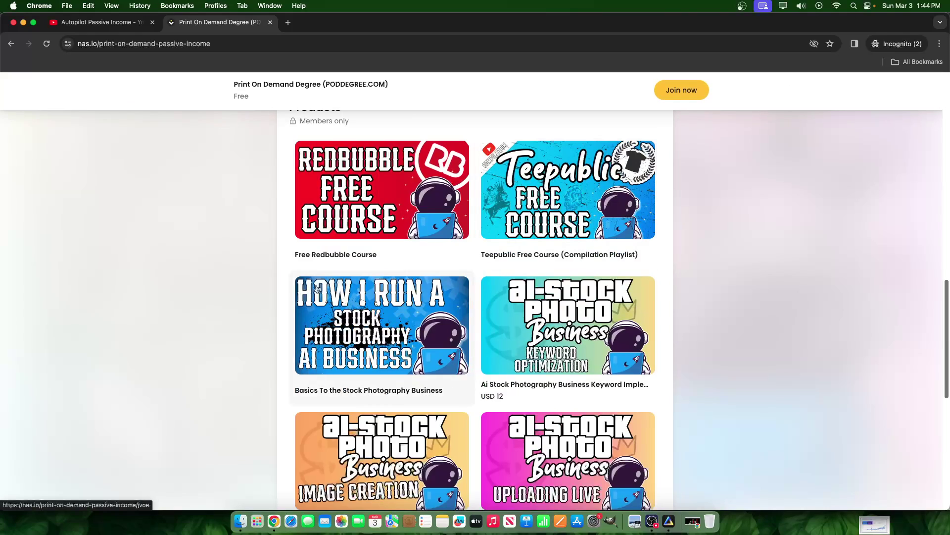
Step: Keep loading more product cards until the full members-only product list is shown
scroll(461, 389, "down", 5)
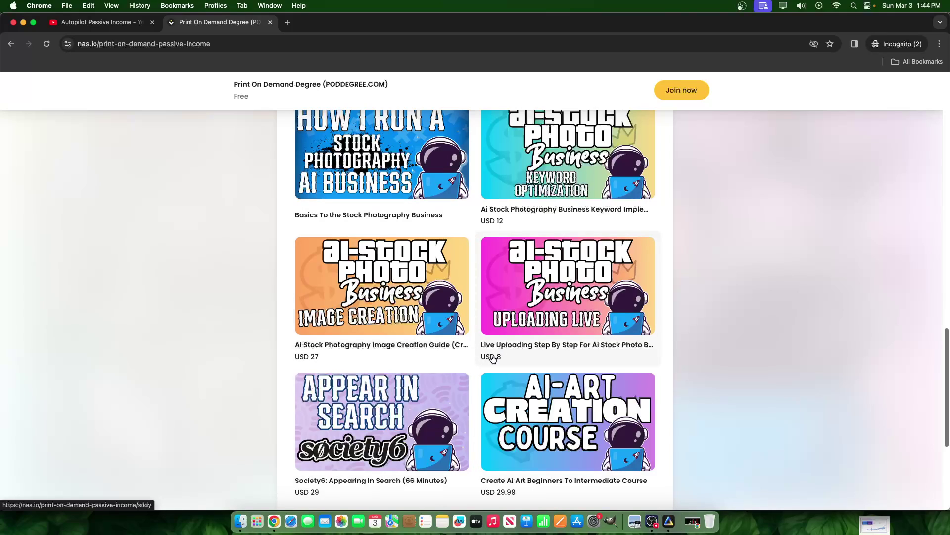
scroll(413, 314, "up", 6)
scroll(435, 362, "down", 12)
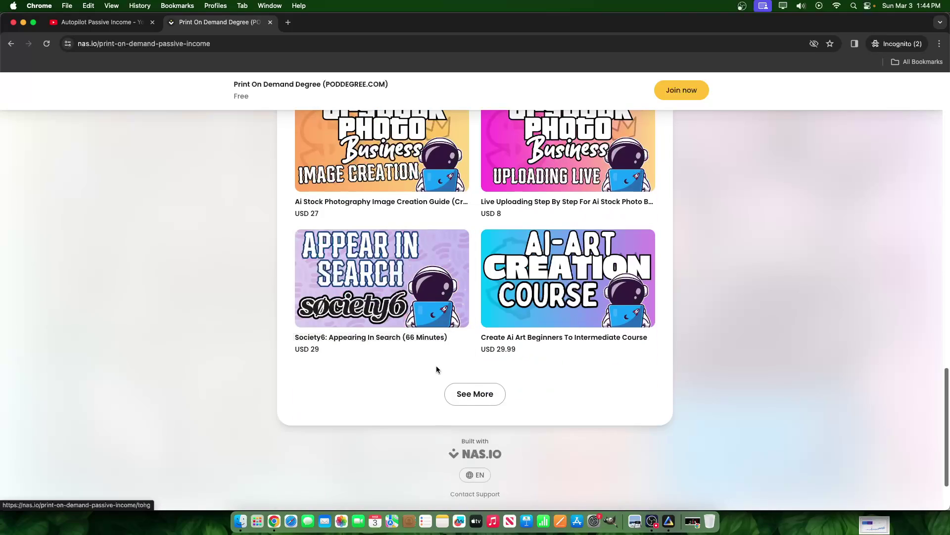
left_click(480, 323)
scroll(528, 327, "down", 8)
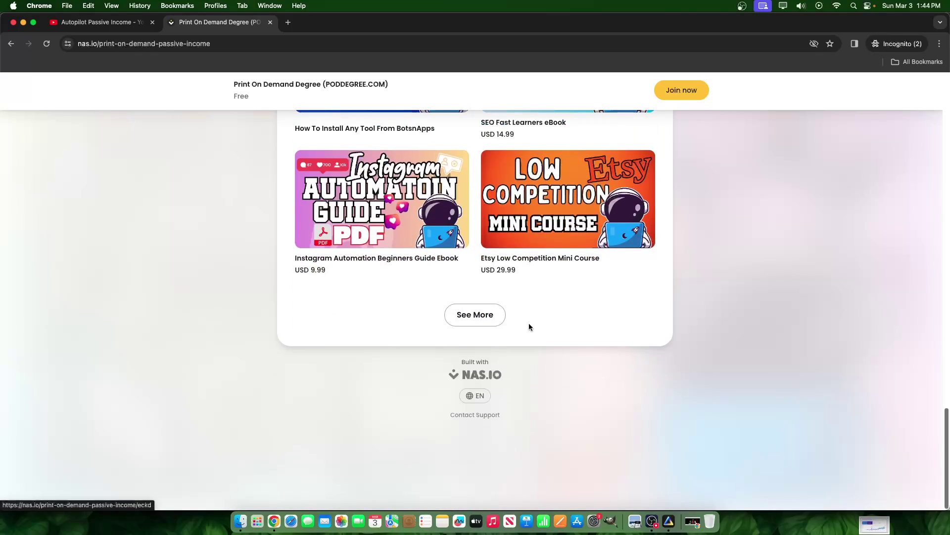
left_click(470, 324)
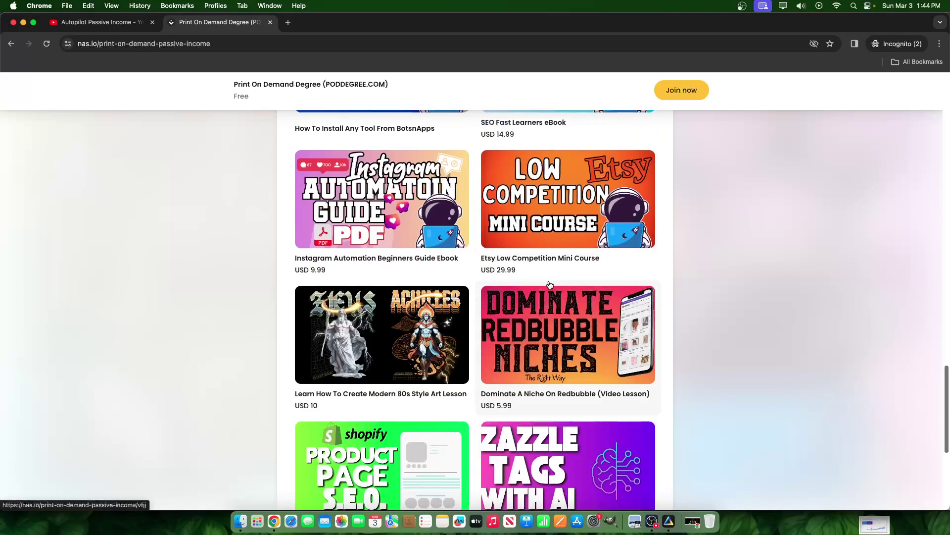
scroll(547, 283, "down", 4)
left_click(479, 400)
scroll(480, 399, "down", 4)
scroll(508, 323, "up", 15)
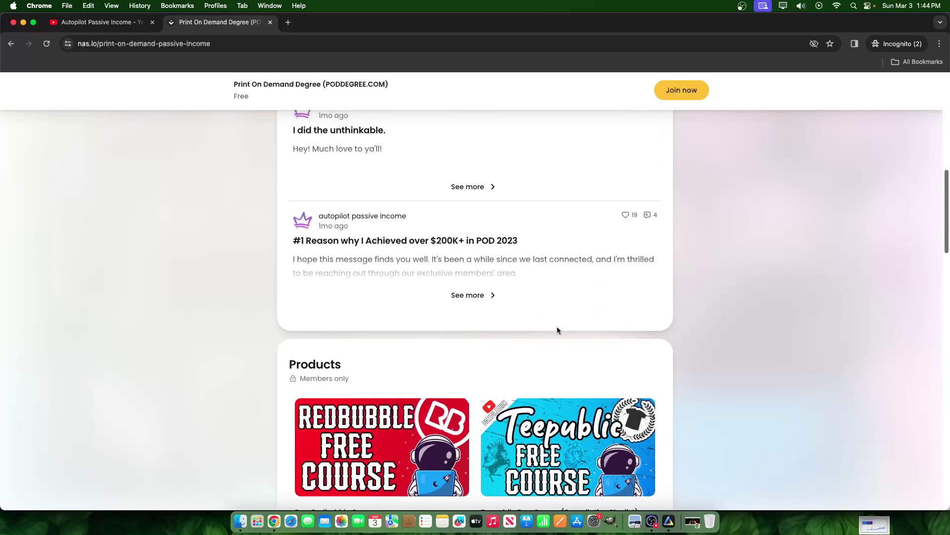
scroll(544, 310, "down", 6)
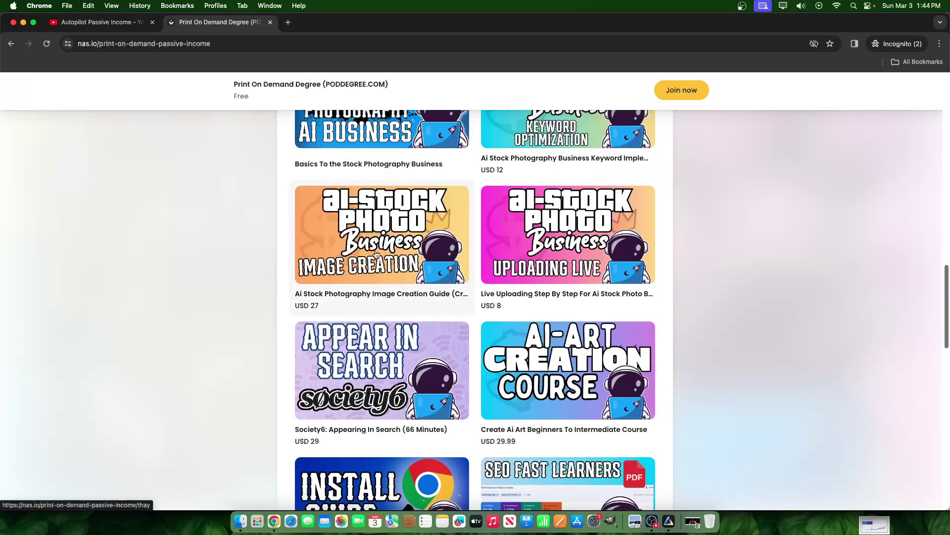
scroll(278, 189, "up", 4)
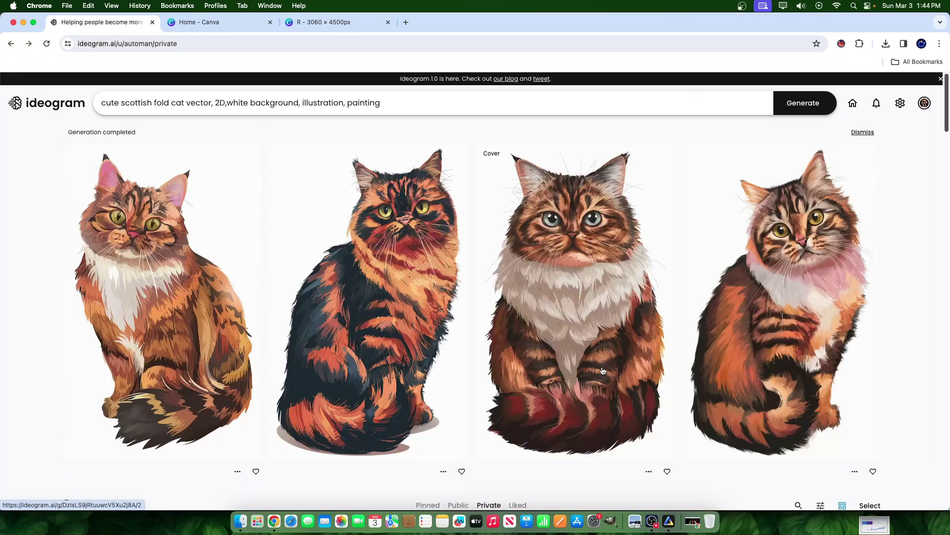
right_click(274, 521)
left_click(458, 322)
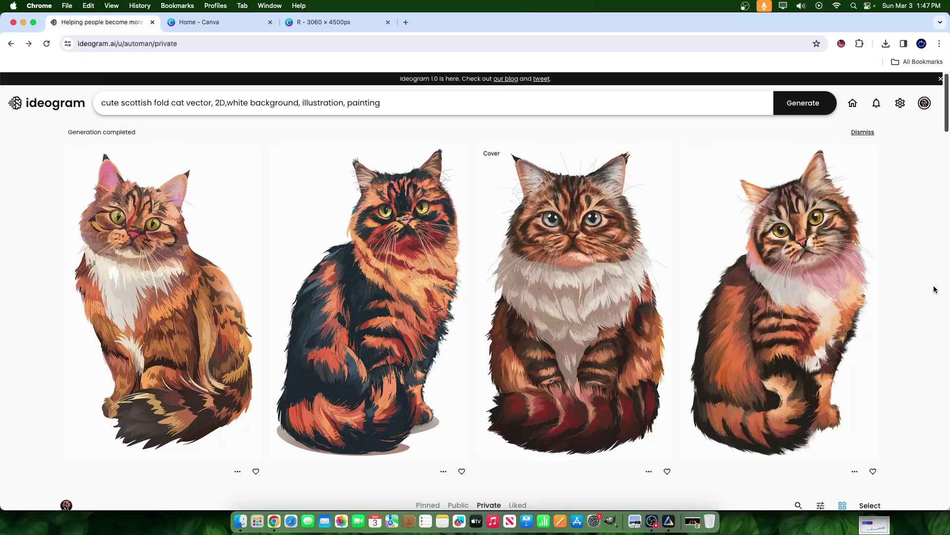
Step: Glance over the four tabby cat results, then switch to the OBS recording window from the Dock
scroll(934, 289, "down", 7)
scroll(859, 257, "up", 7)
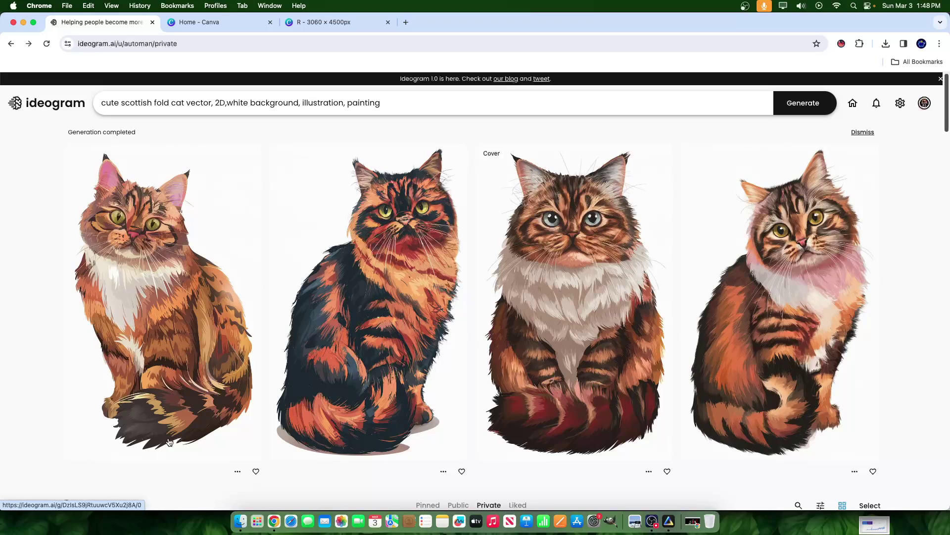
scroll(399, 392, "down", 1)
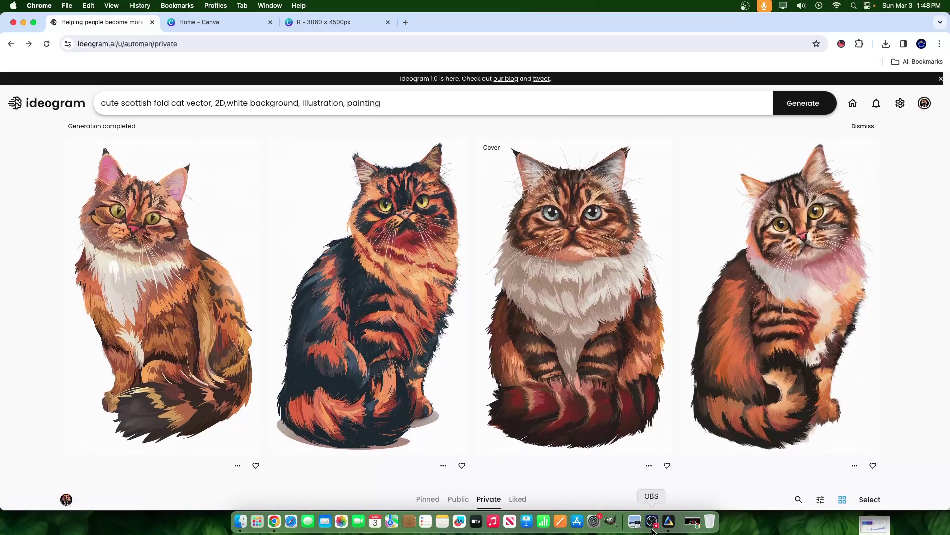
left_click(652, 521)
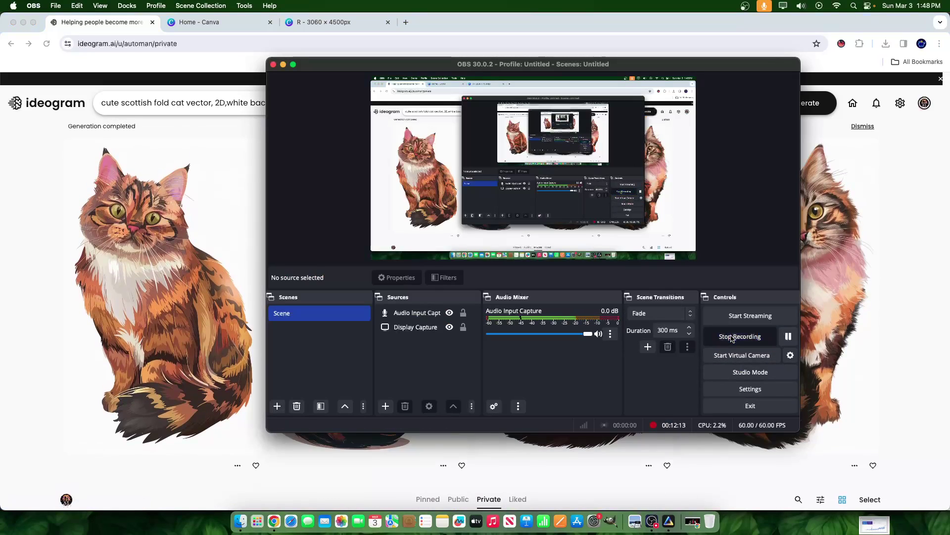